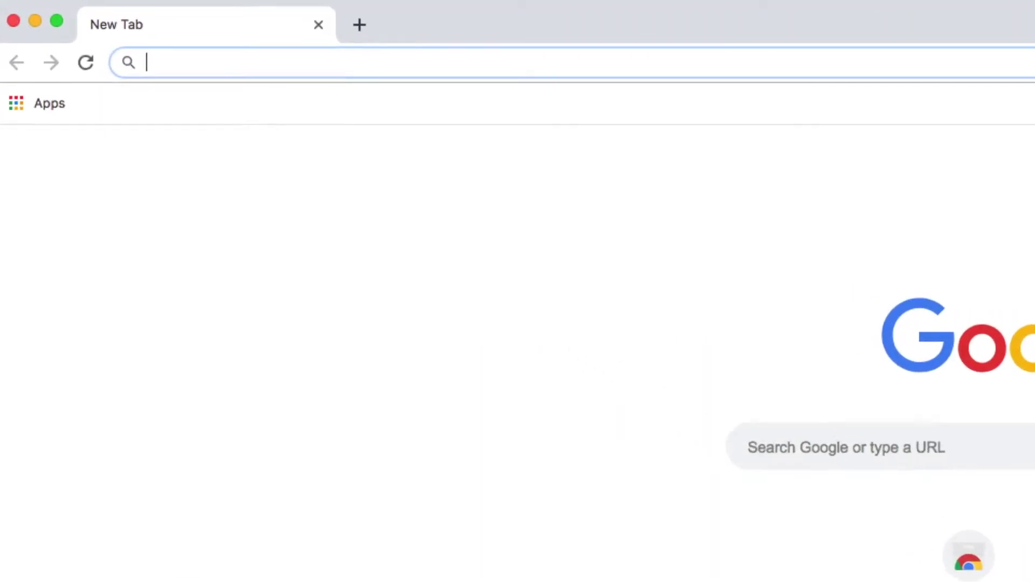
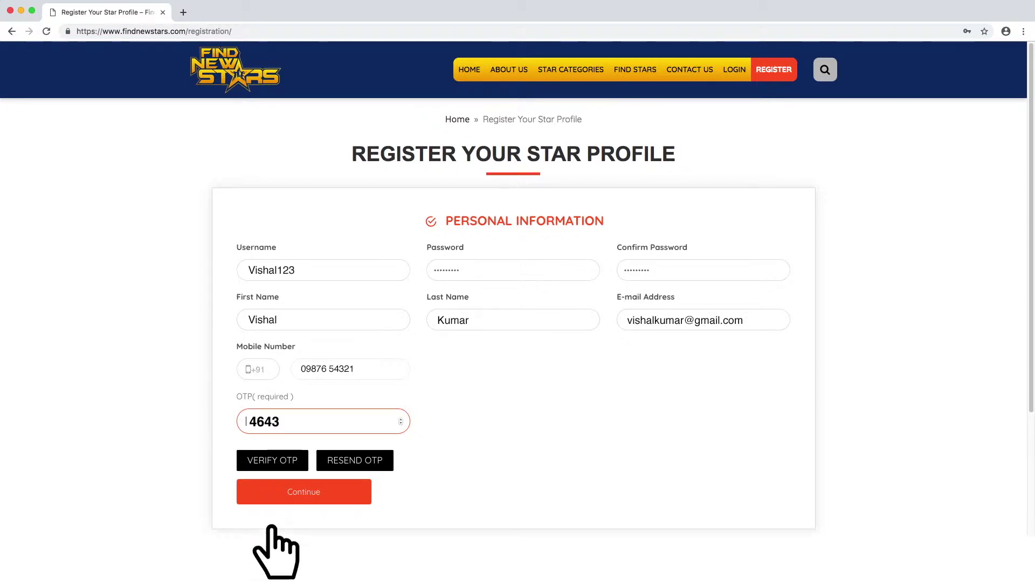
# Step: Verify the entered one-time code for the mobile number
pyautogui.click(276, 461)
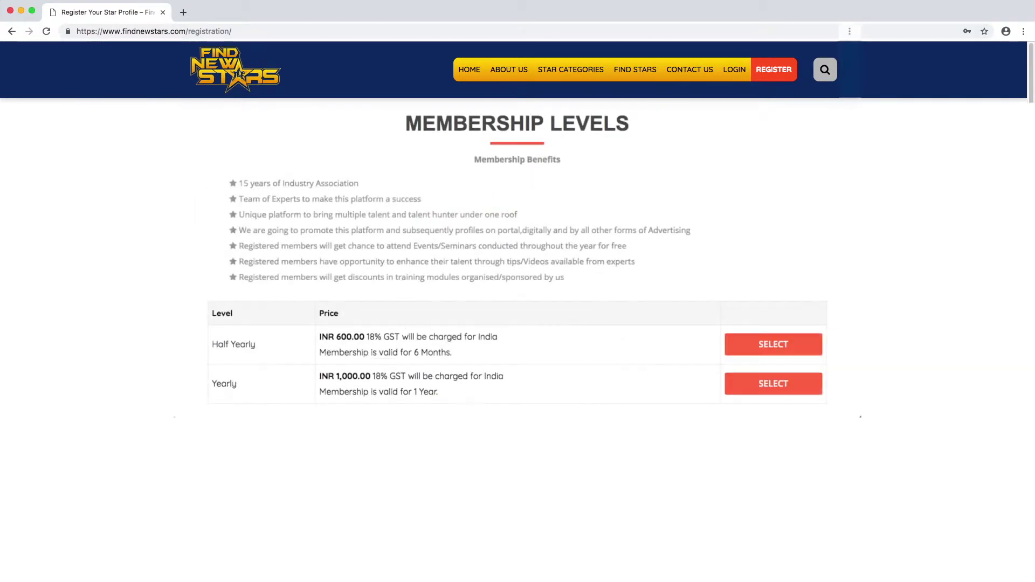
# Step: Select the Half Yearly plan, accept the Terms and Conditions and submit to check out
pyautogui.click(773, 344)
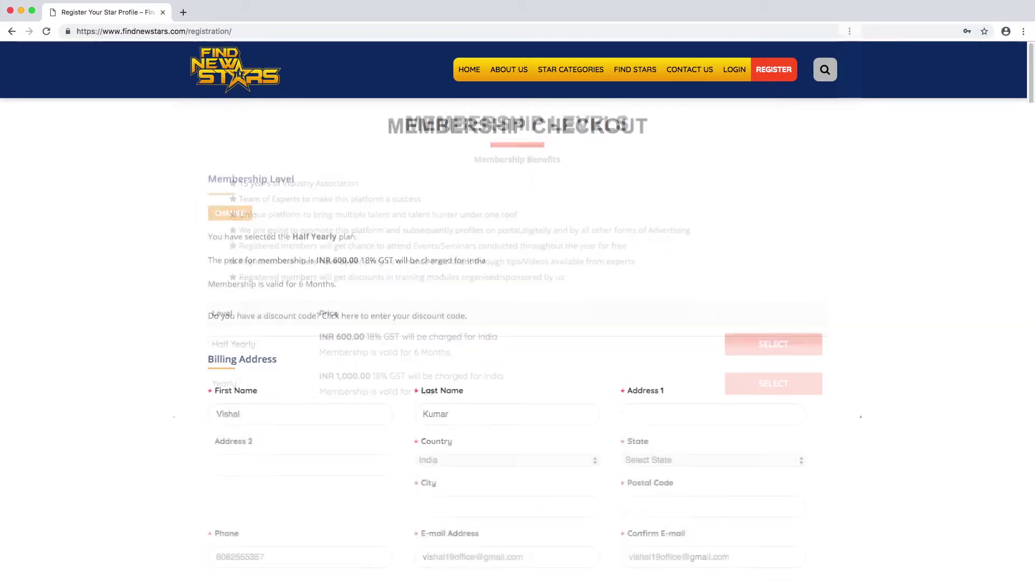
pyautogui.scroll(-2, 860, 418)
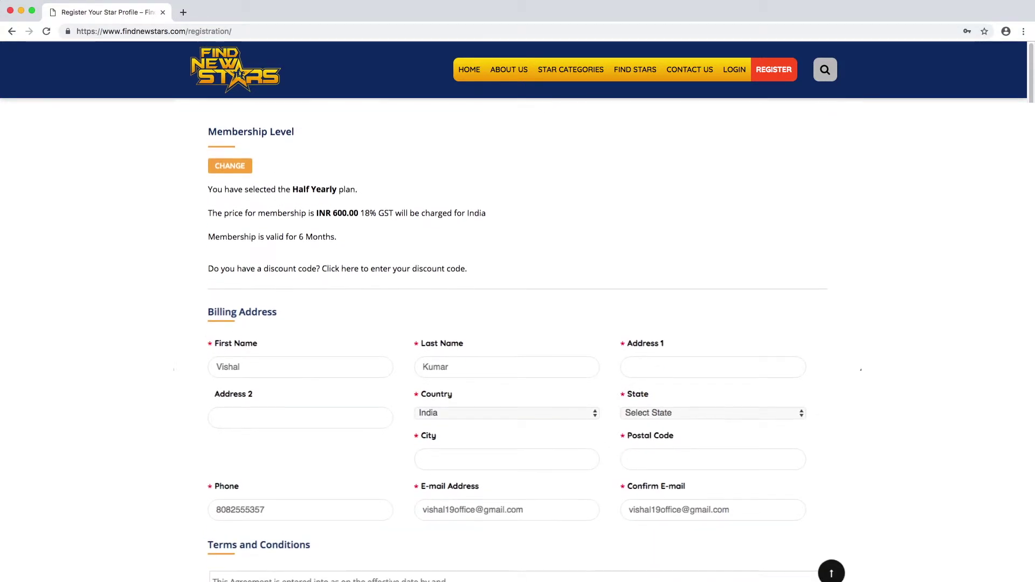
pyautogui.scroll(-3, 861, 418)
pyautogui.scroll(-1, 517, 323)
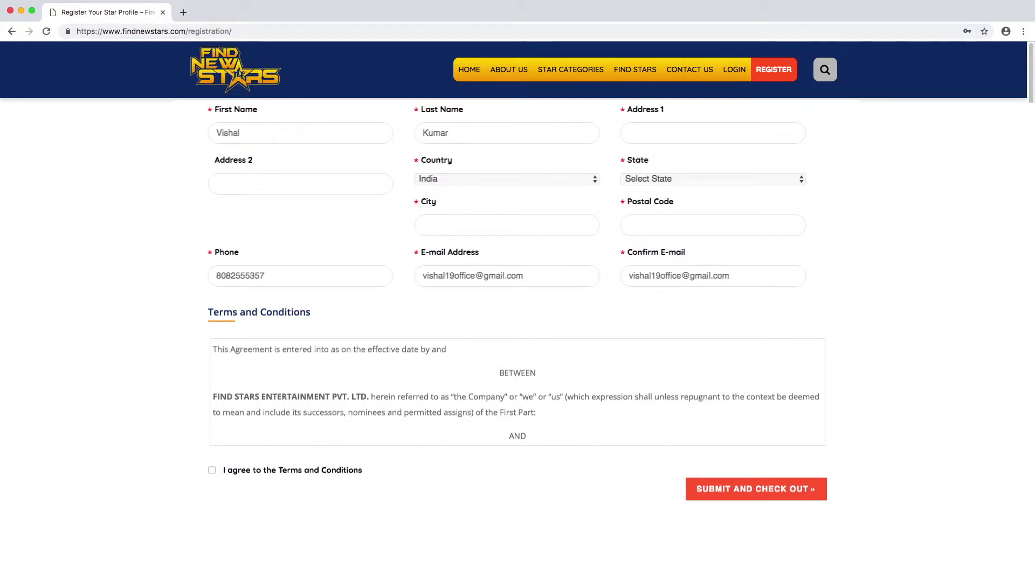
pyautogui.click(212, 471)
pyautogui.click(776, 503)
# Step: Choose Visa Debit Card under Debit Cards and enter the card number
pyautogui.click(256, 168)
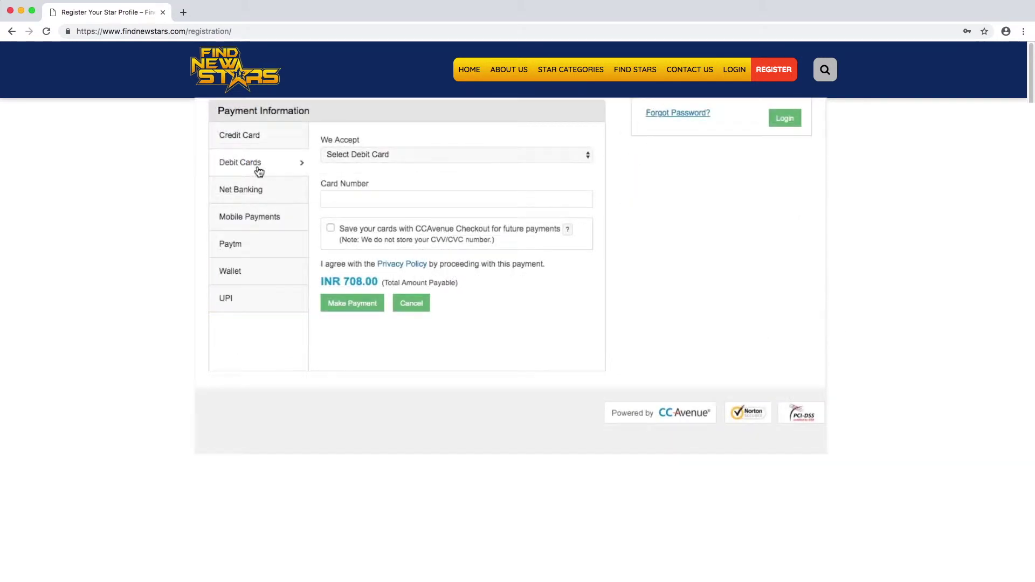
pyautogui.click(378, 161)
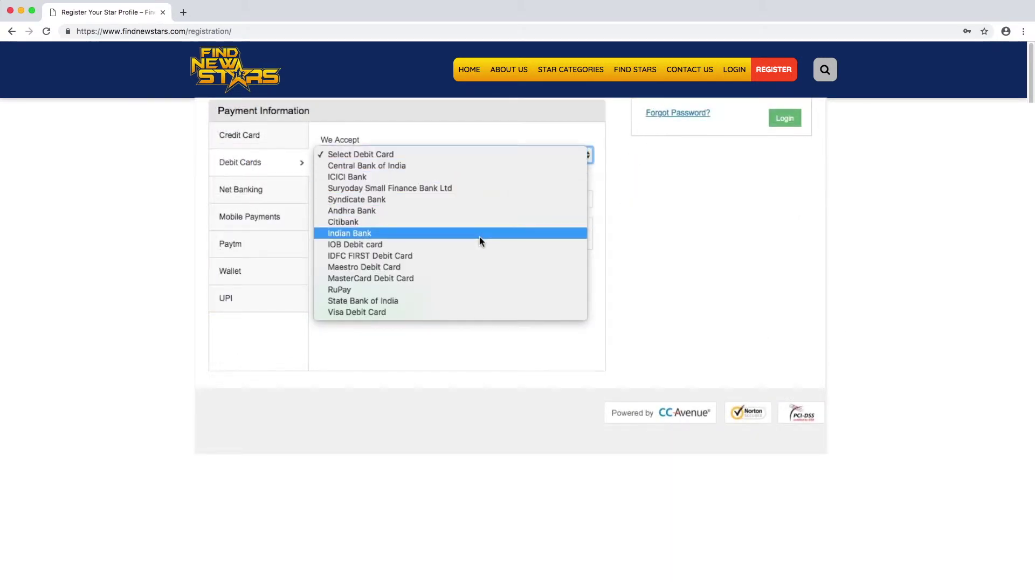
pyautogui.click(437, 313)
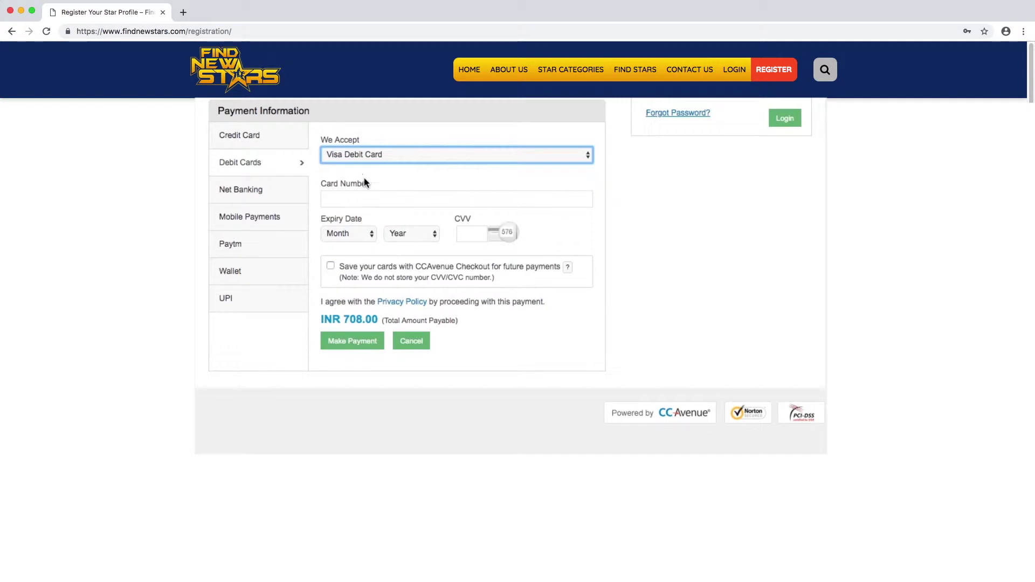
pyautogui.click(360, 198)
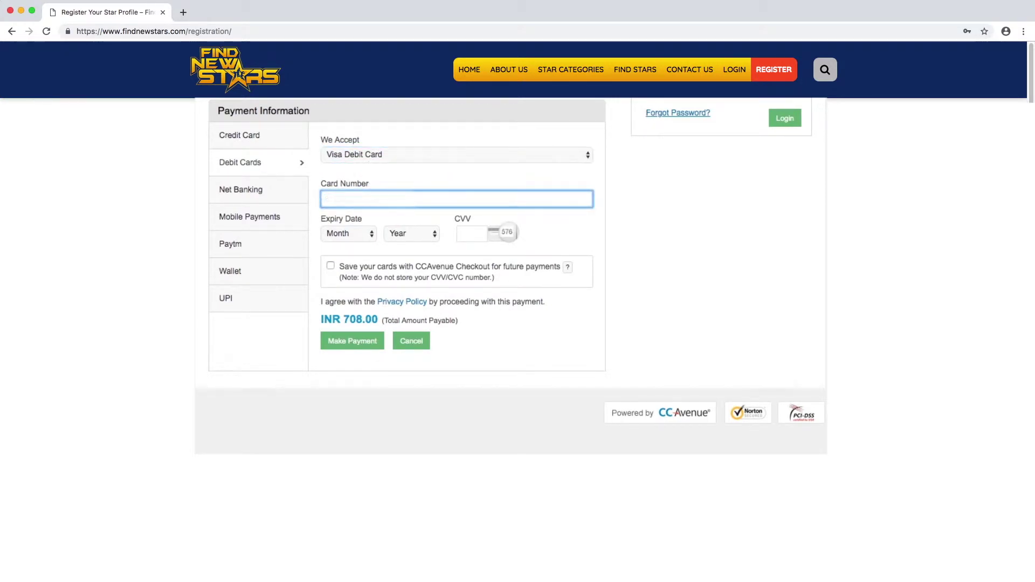
# Step: Set expiry to Feb (02) 2021, enter the CVV and make the INR 708.00 payment
pyautogui.click(349, 233)
pyautogui.click(348, 254)
pyautogui.click(411, 233)
pyautogui.click(415, 266)
pyautogui.click(477, 235)
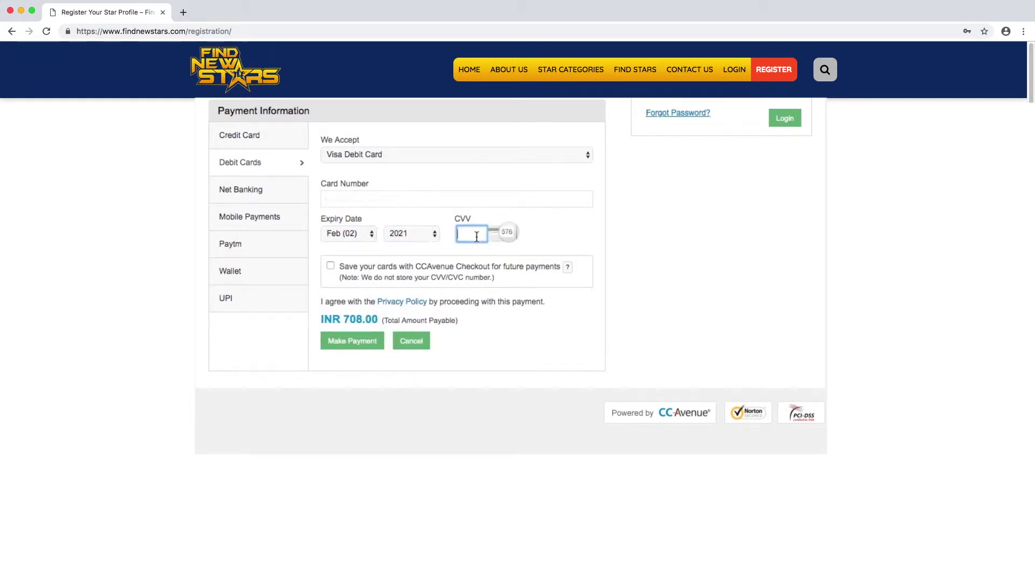
pyautogui.click(354, 342)
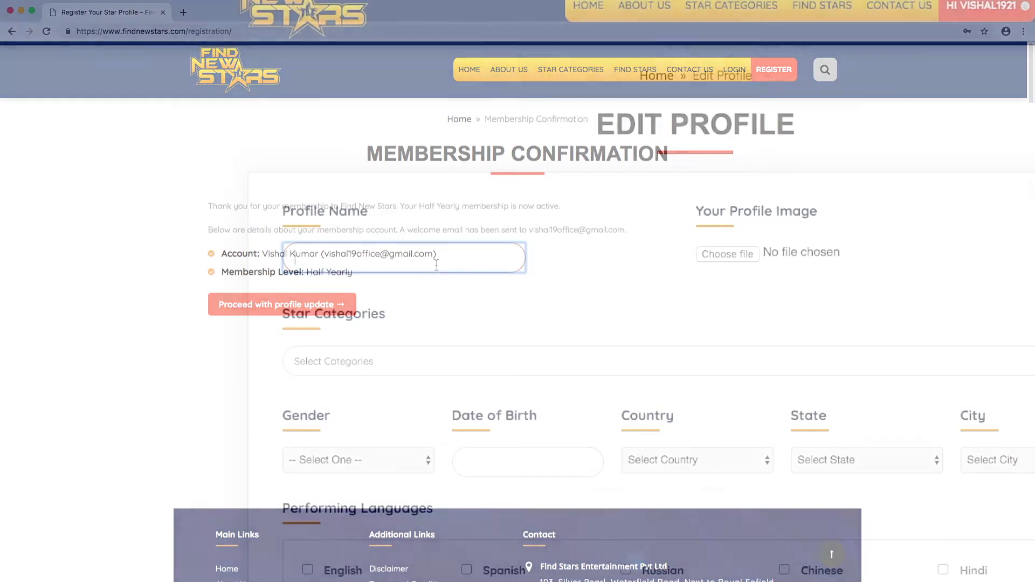
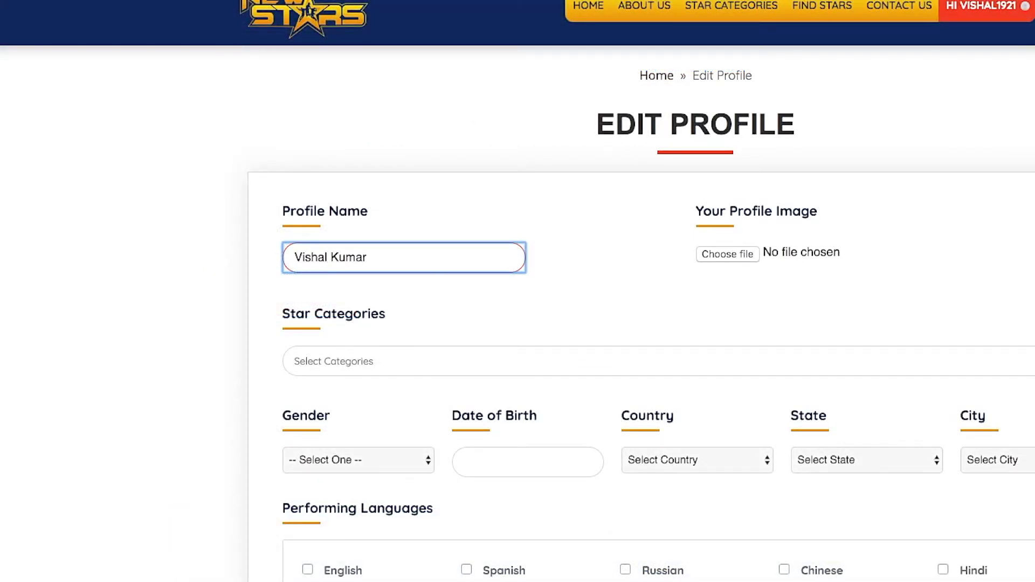
# Step: Attach Profile.jpeg from the Desktop as the profile image
pyautogui.click(545, 265)
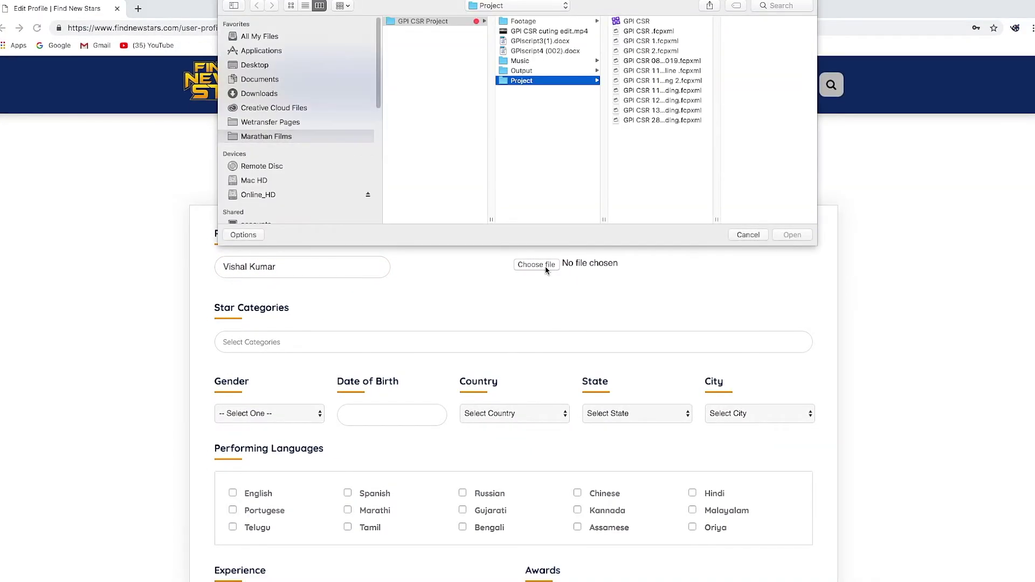
pyautogui.click(262, 67)
pyautogui.click(411, 63)
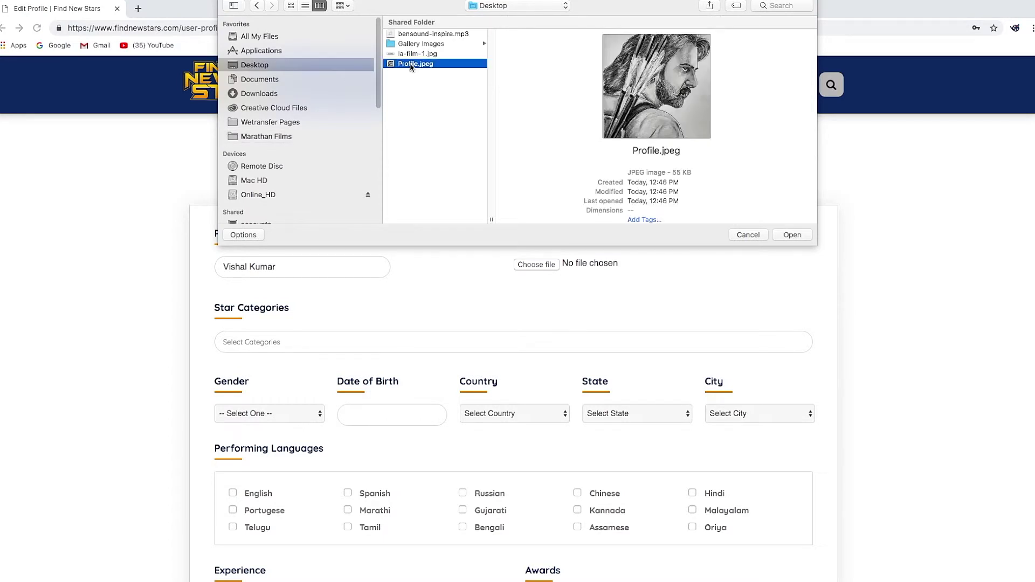
pyautogui.click(783, 237)
# Step: Add Character Role, Lead Role, Contemporary Dancer, Theatre Director and Films Videography as star categories
pyautogui.click(275, 342)
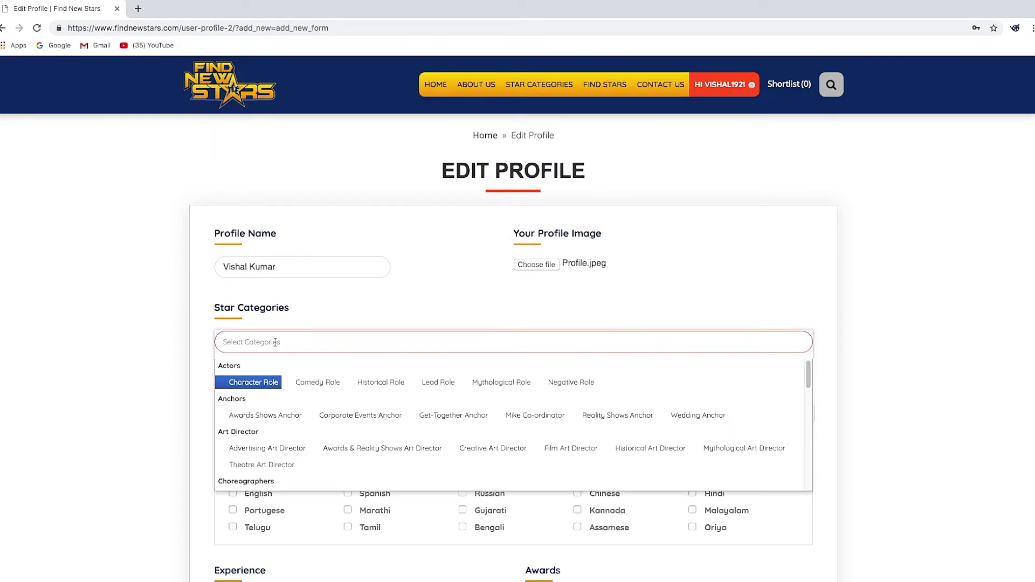
pyautogui.click(268, 387)
pyautogui.click(267, 360)
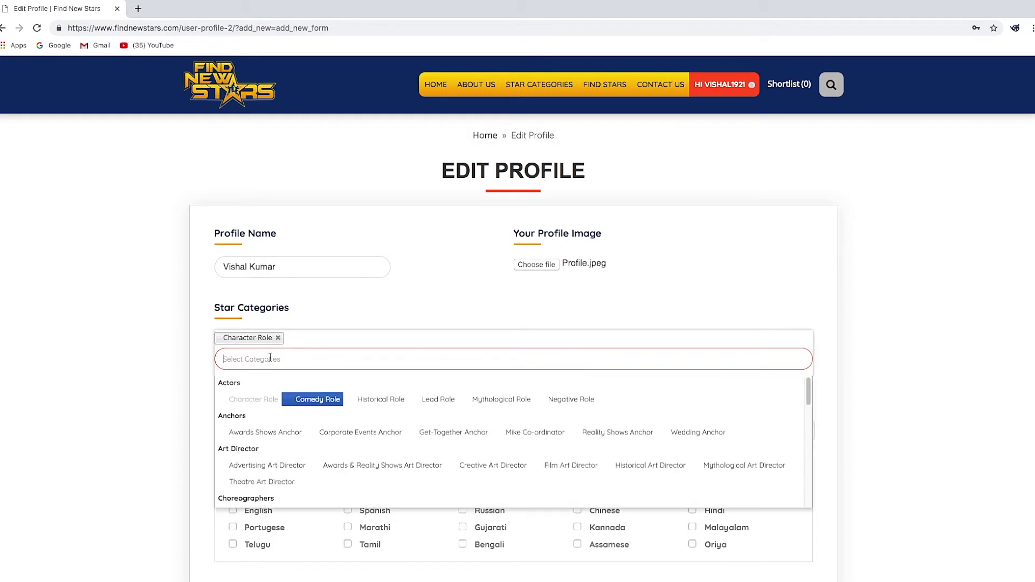
pyautogui.click(430, 405)
pyautogui.click(335, 361)
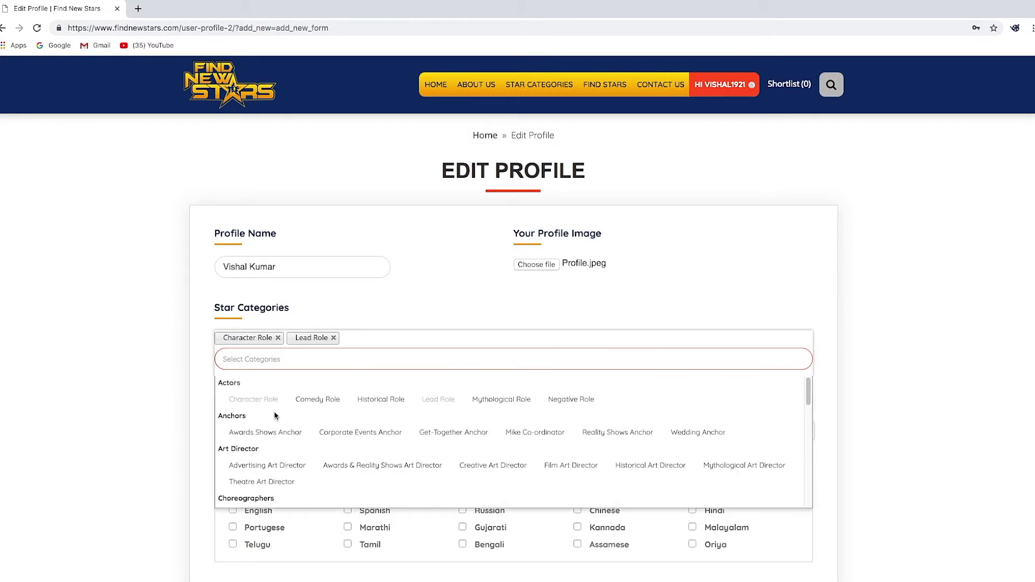
pyautogui.scroll(-1, 271, 461)
pyautogui.scroll(-2, 269, 459)
pyautogui.scroll(-1, 270, 458)
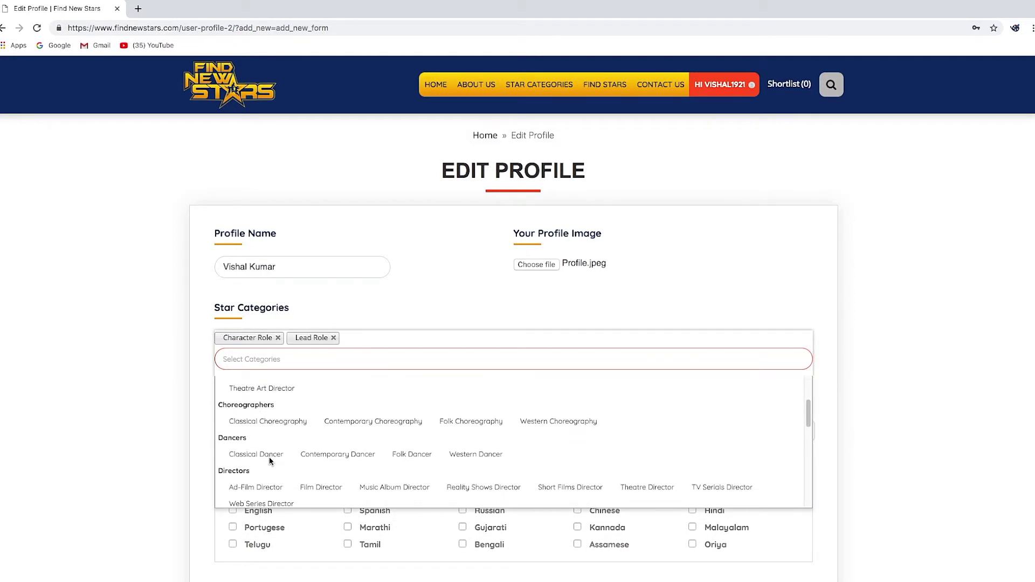
pyautogui.click(328, 450)
pyautogui.click(267, 360)
pyautogui.scroll(-2, 249, 404)
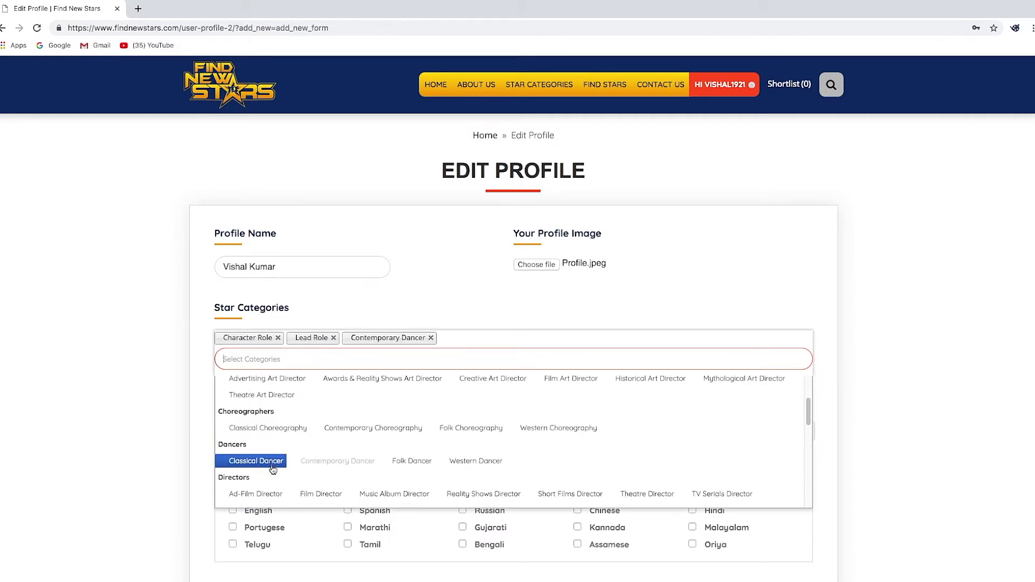
pyautogui.scroll(-1, 249, 460)
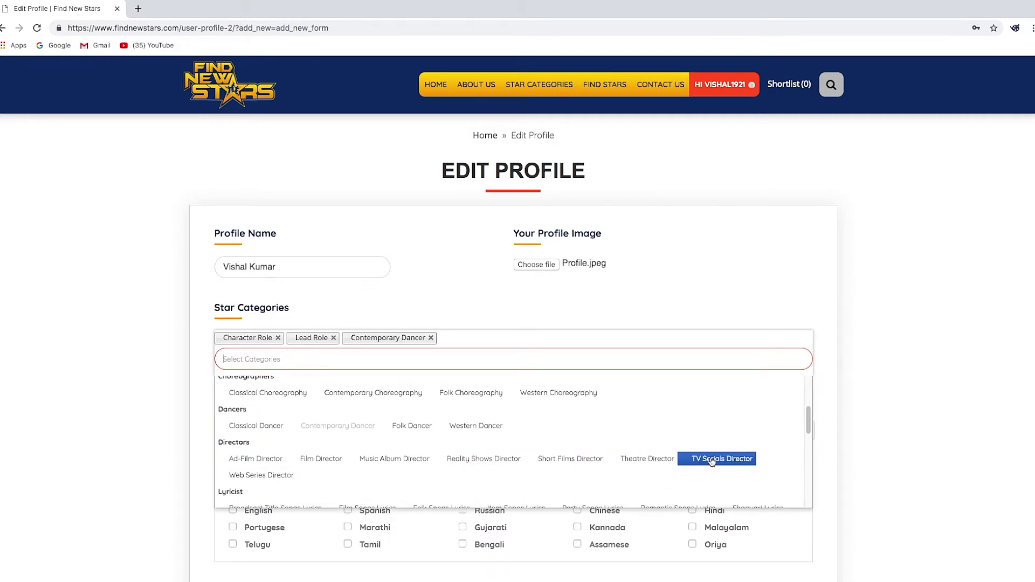
pyautogui.click(648, 459)
pyautogui.click(269, 360)
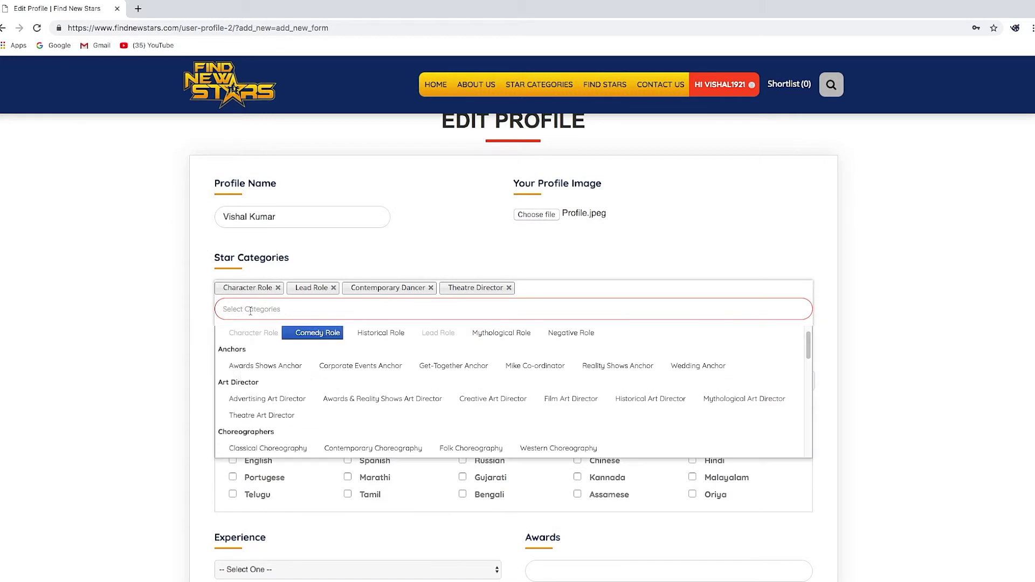
pyautogui.scroll(-1, 269, 413)
pyautogui.scroll(-1, 269, 413)
pyautogui.scroll(-1, 269, 412)
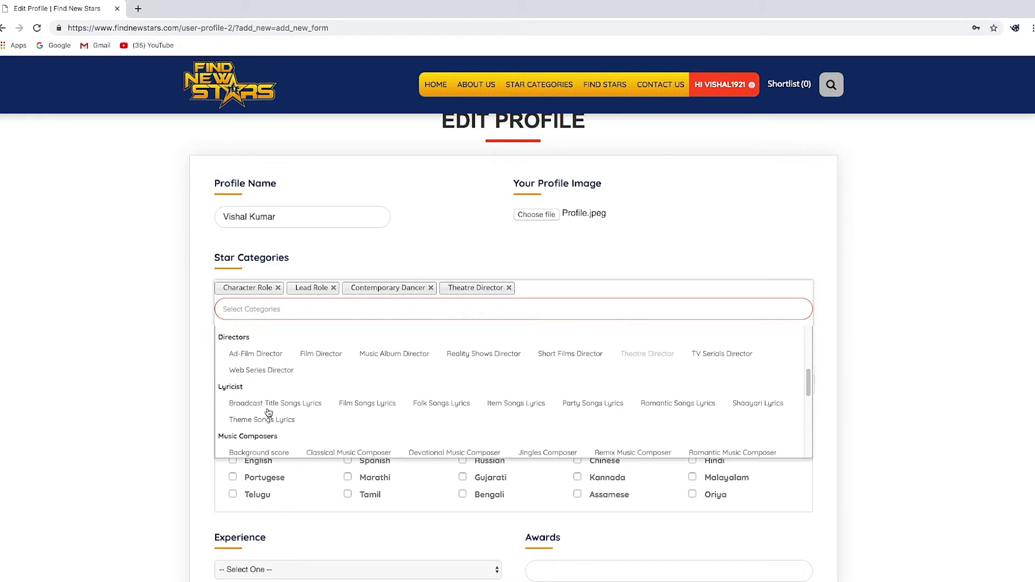
pyautogui.scroll(-1, 268, 412)
pyautogui.scroll(-1, 269, 413)
pyautogui.scroll(-1, 268, 423)
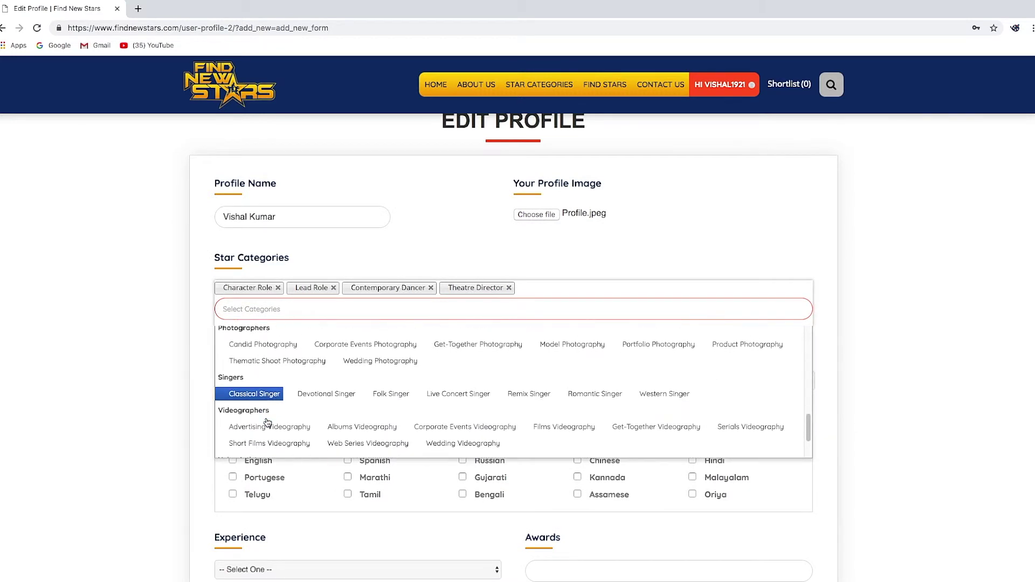
pyautogui.click(569, 432)
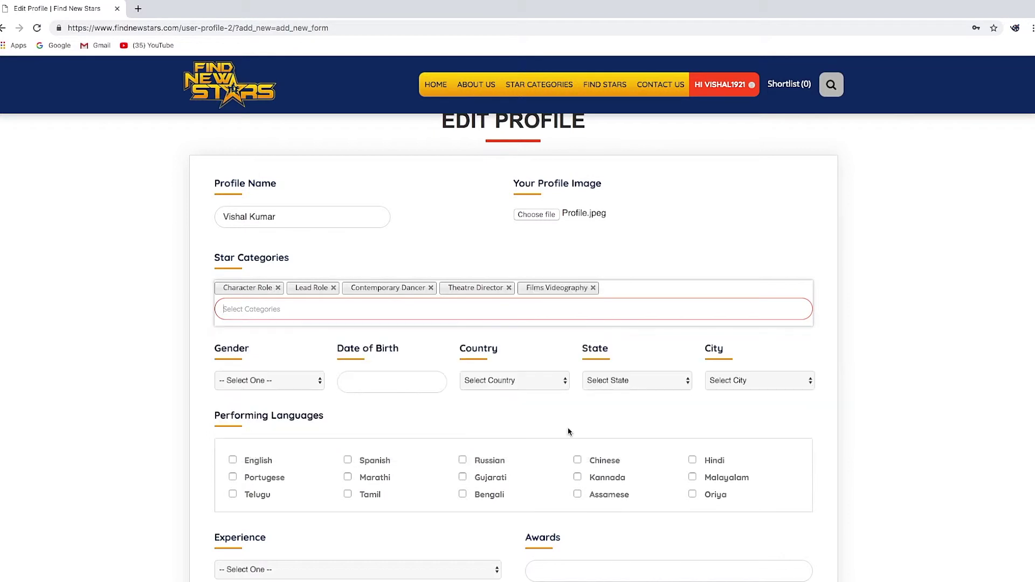
pyautogui.click(300, 386)
pyautogui.click(300, 392)
pyautogui.click(373, 387)
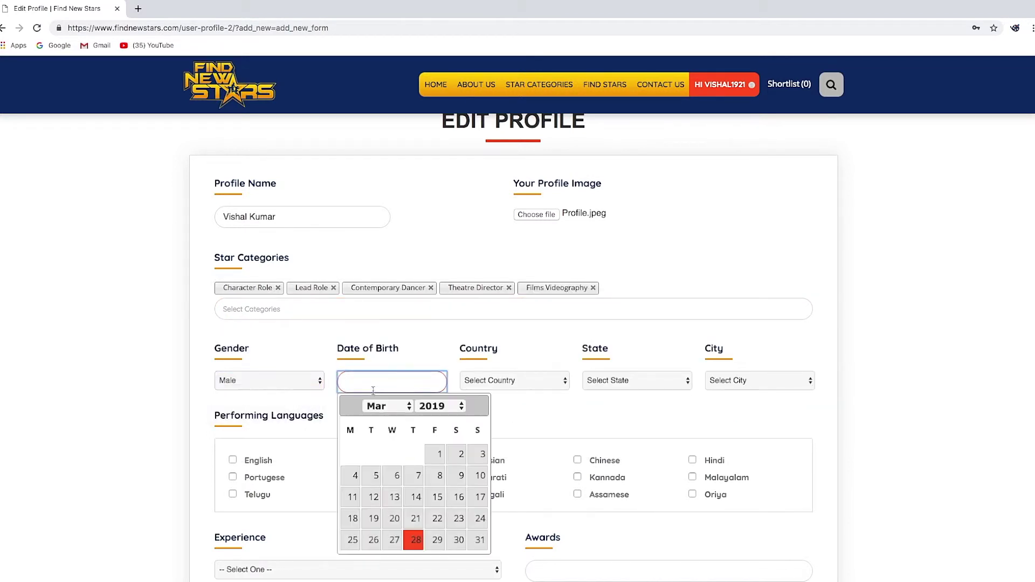
pyautogui.click(441, 406)
pyautogui.scroll(3, 433, 388)
pyautogui.scroll(5, 433, 370)
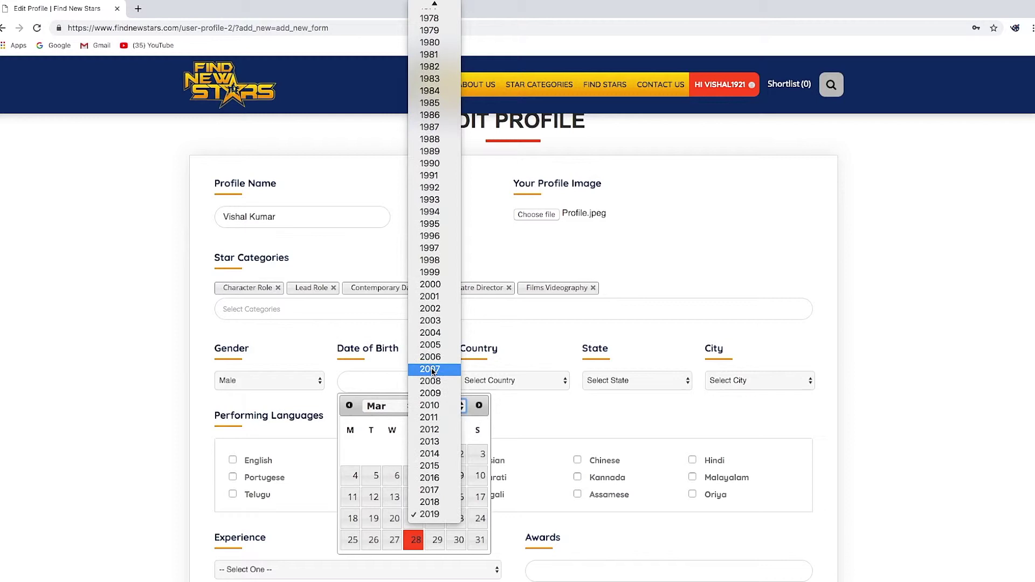
pyautogui.click(431, 140)
pyautogui.click(392, 407)
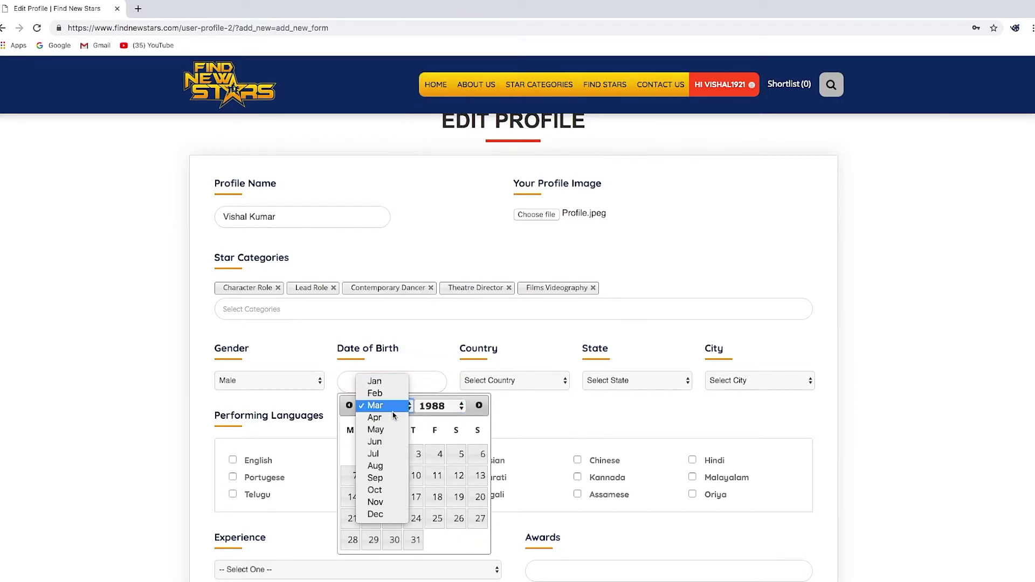
pyautogui.click(394, 429)
pyautogui.click(415, 518)
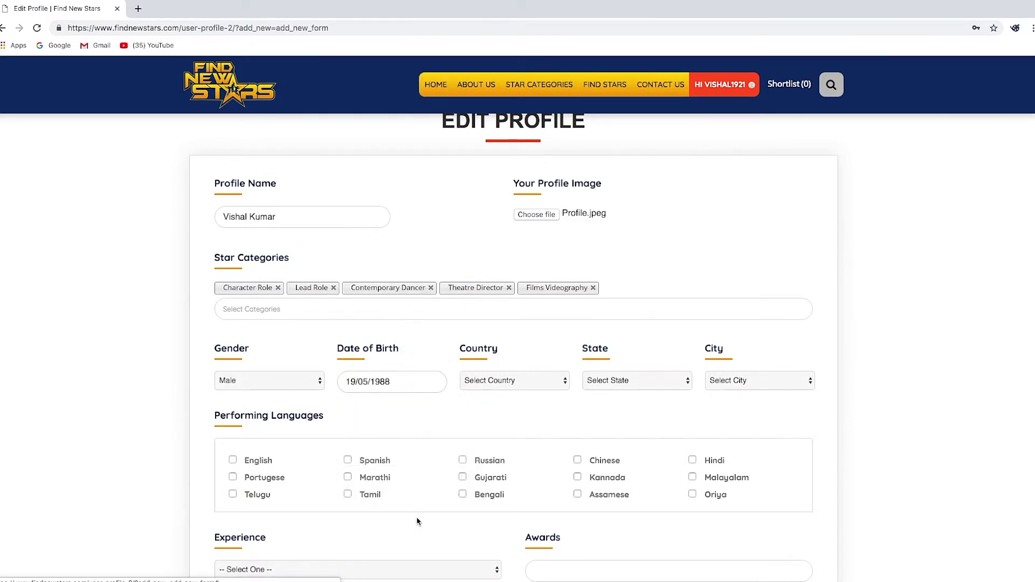
# Step: Set the location to India, Maharashtra, Mumbai
pyautogui.click(508, 380)
pyautogui.write('india')
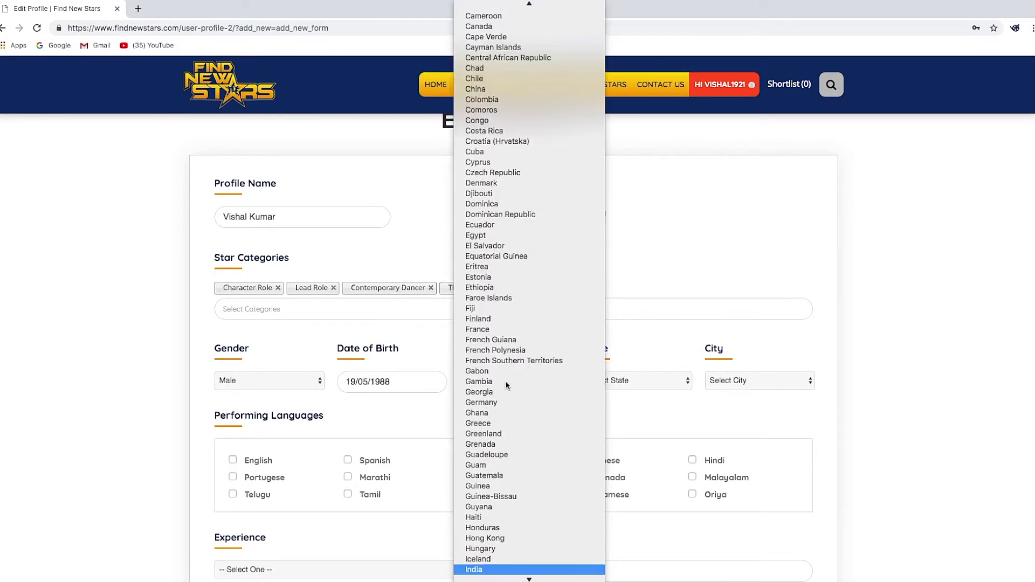
pyautogui.press('Return')
pyautogui.click(663, 384)
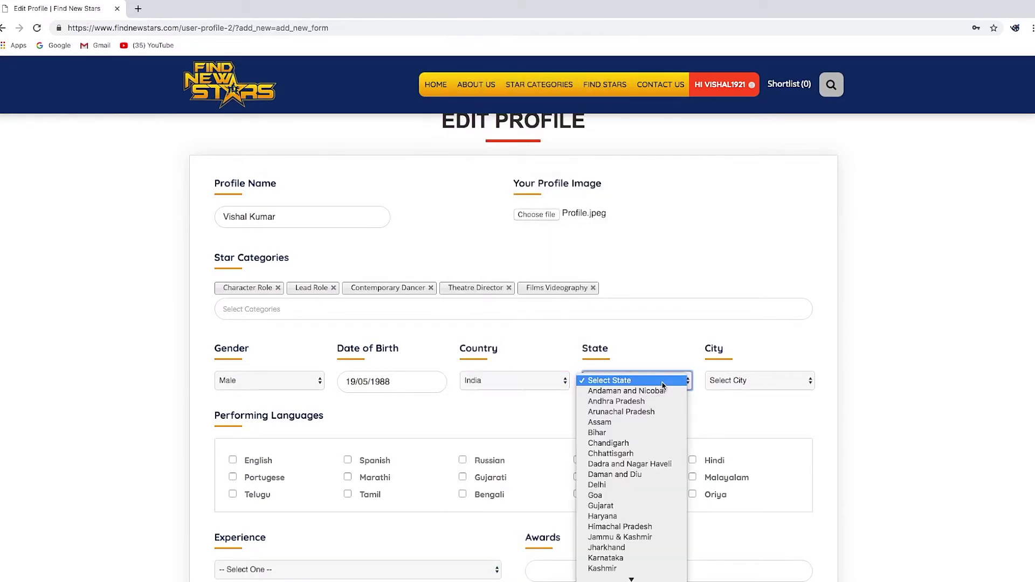
pyautogui.scroll(-2, 662, 381)
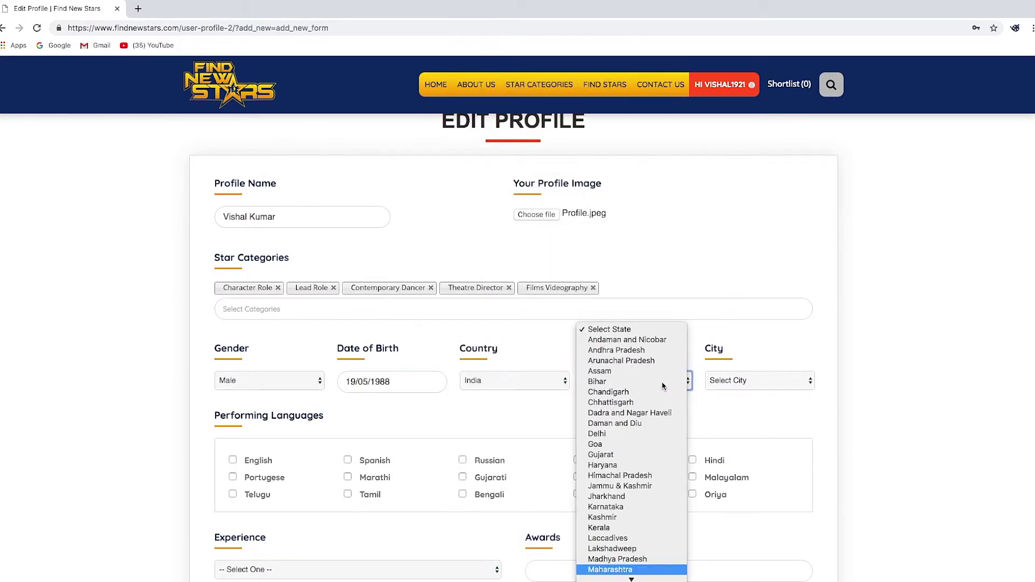
pyautogui.click(645, 570)
pyautogui.click(764, 384)
pyautogui.write('mad')
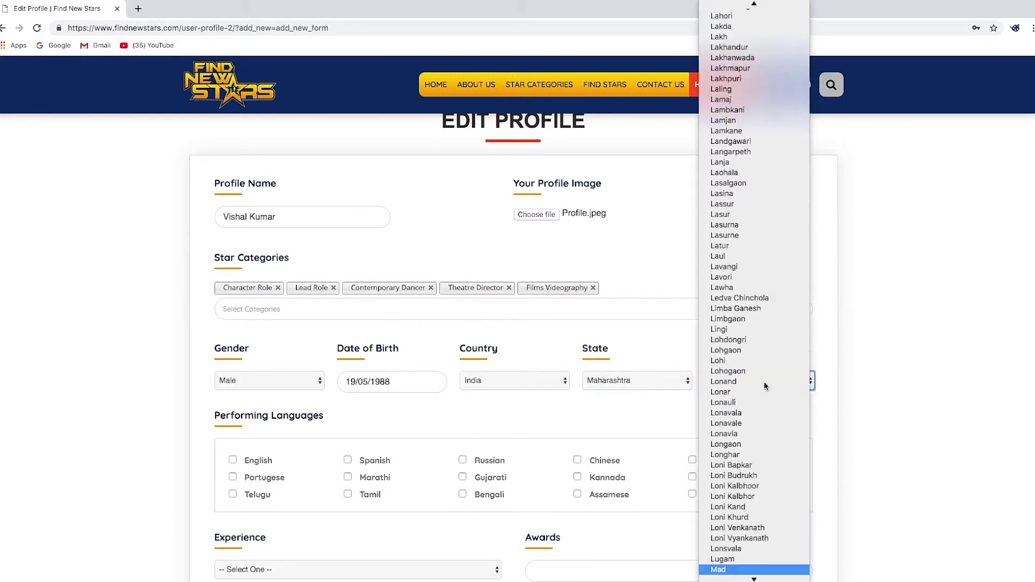
pyautogui.write('mum')
pyautogui.click(763, 569)
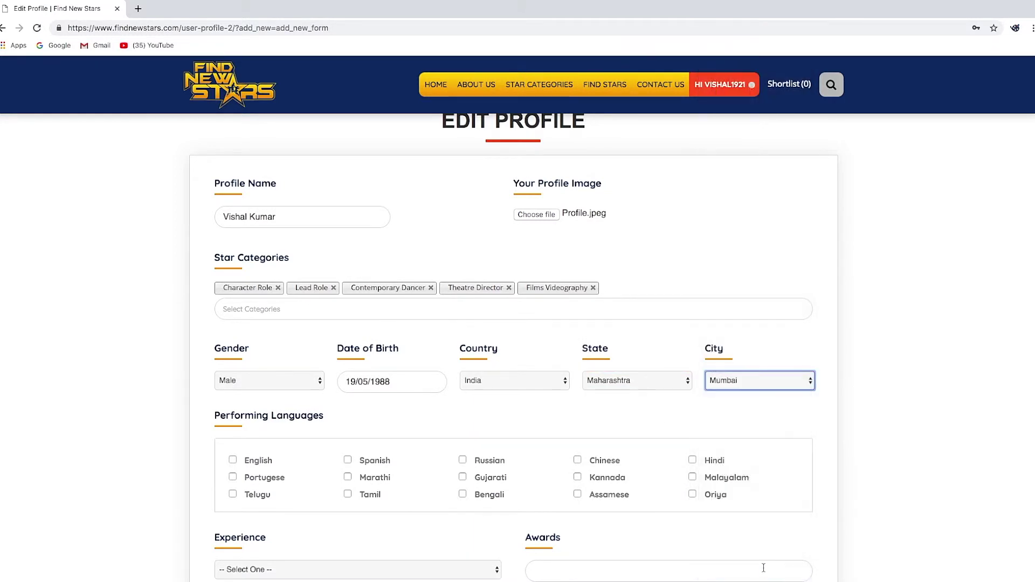
pyautogui.scroll(-1, 13, 428)
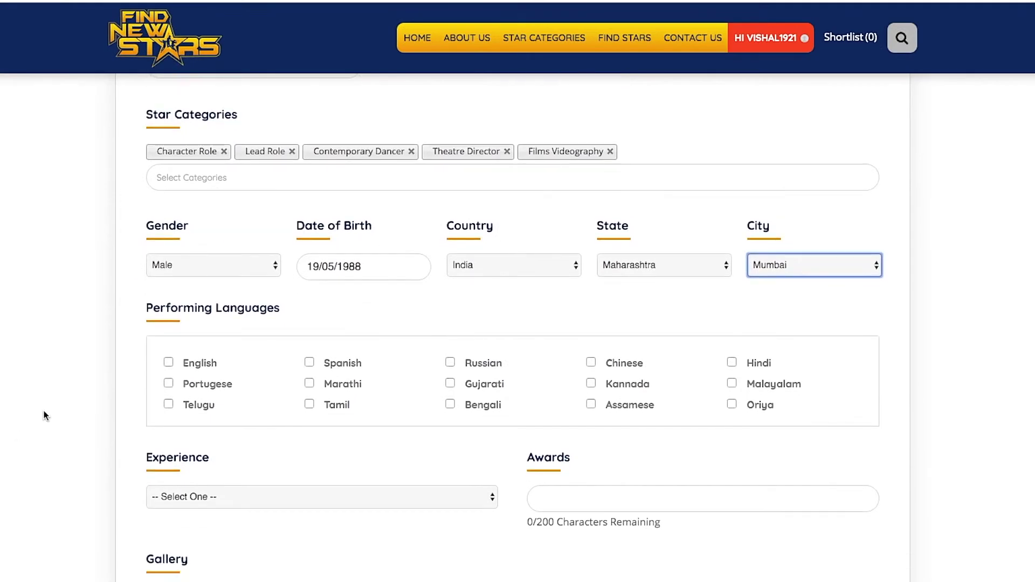
# Step: Mark English, Marathi, Gujarati and Oriya as performing languages
pyautogui.click(169, 362)
pyautogui.click(309, 384)
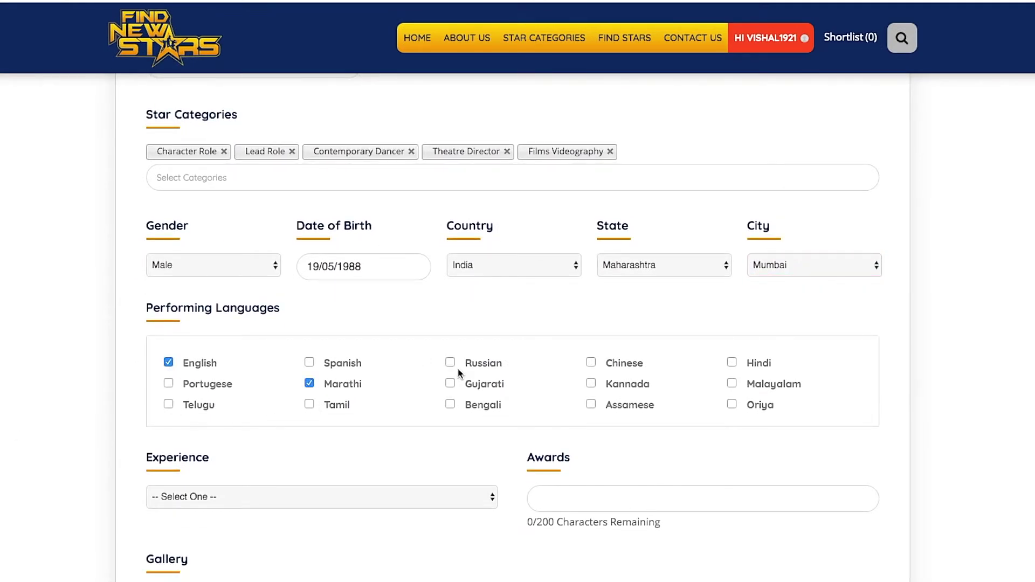
pyautogui.click(451, 383)
pyautogui.click(733, 405)
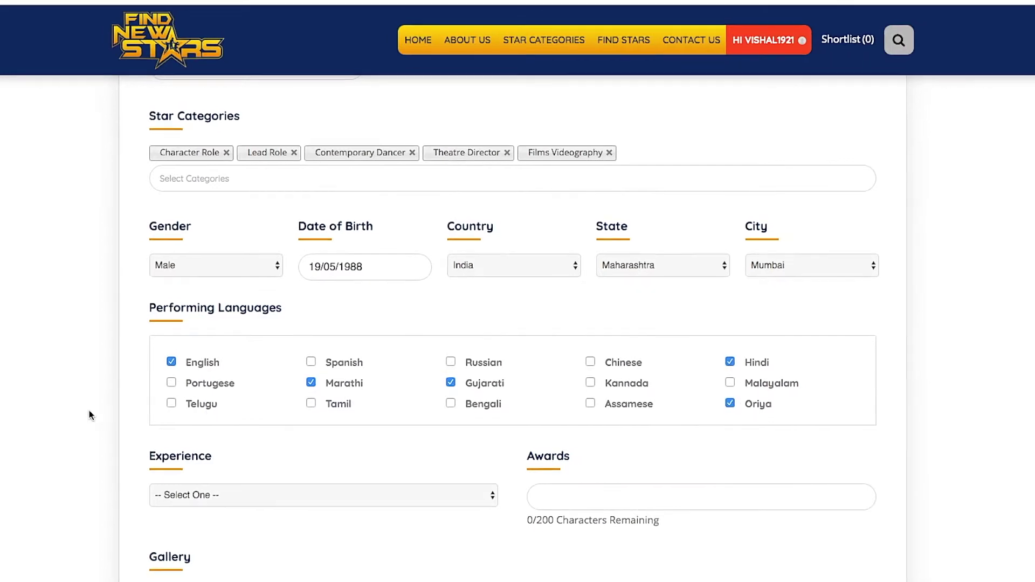
pyautogui.scroll(-2, 127, 397)
# Step: Set experience to 10 years and enter Mifta Award 2018 as the award
pyautogui.click(332, 338)
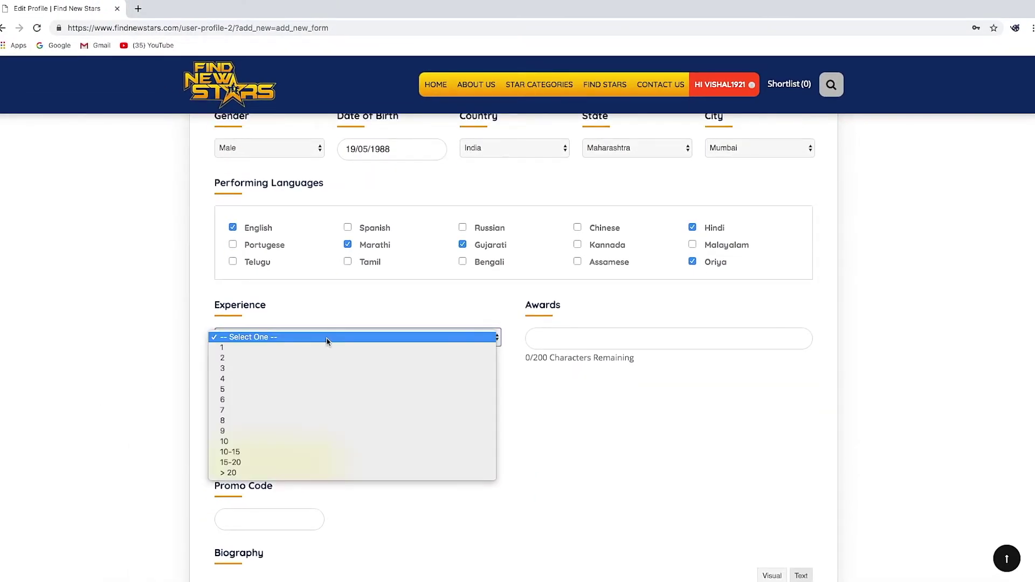
pyautogui.click(291, 443)
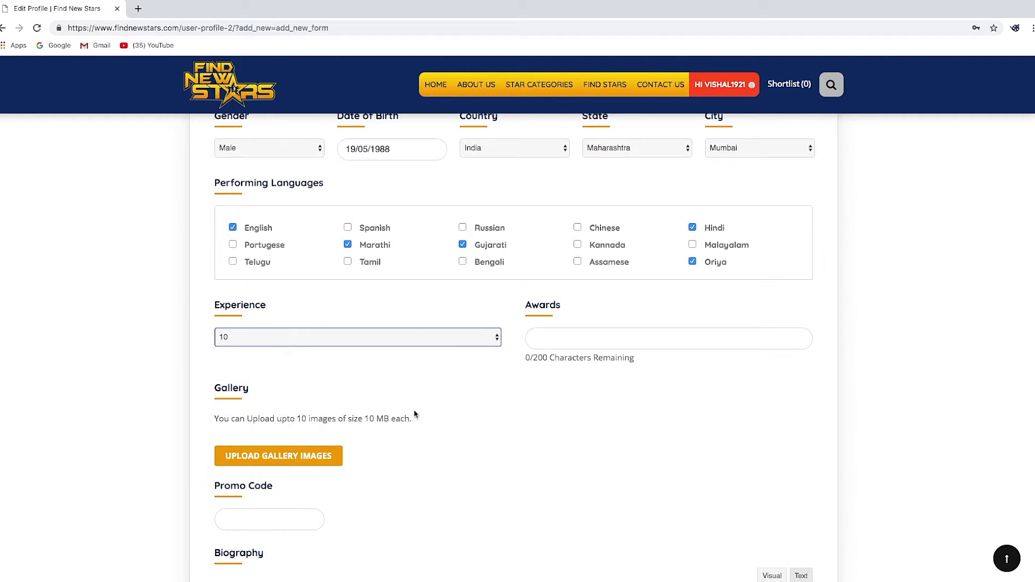
pyautogui.click(555, 338)
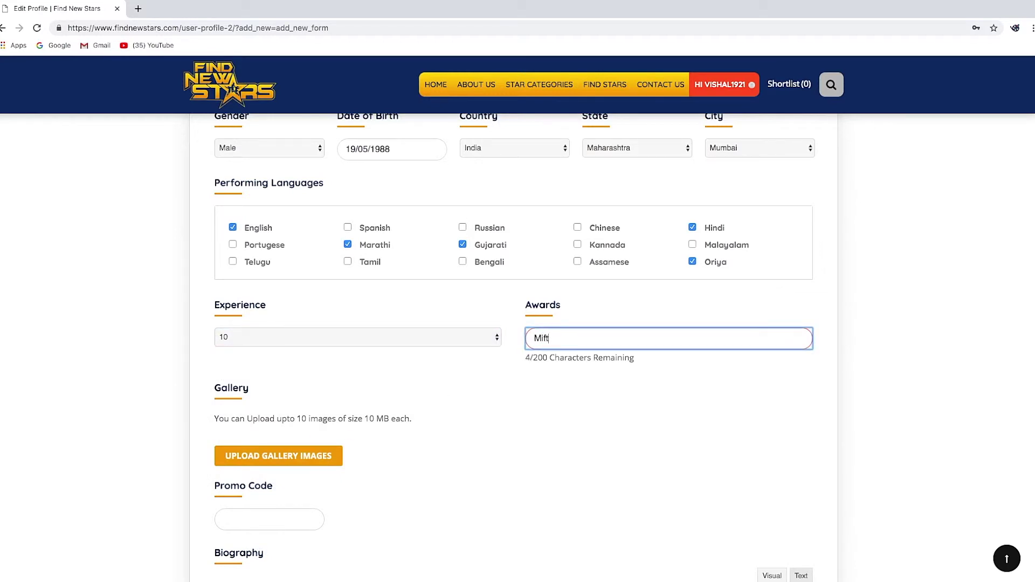
pyautogui.write('ward 2018')
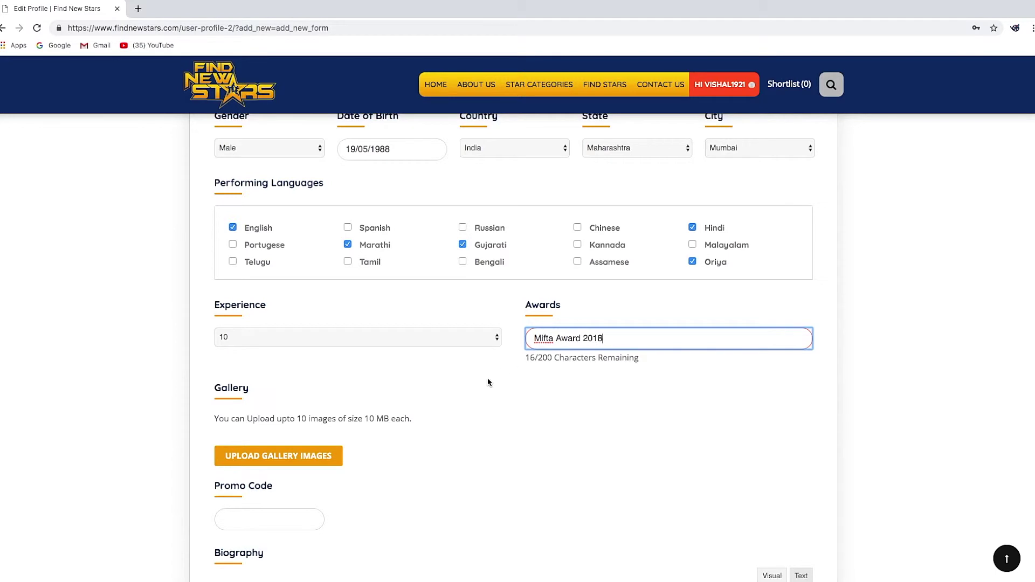
# Step: Upload all three images from the Gallery Images folder to the profile gallery
pyautogui.click(322, 458)
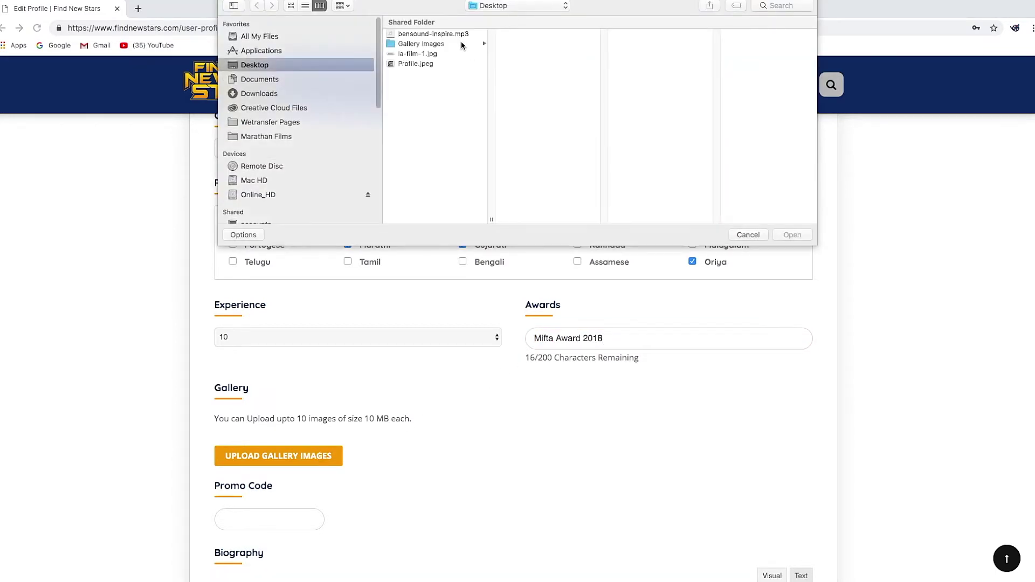
pyautogui.click(462, 43)
pyautogui.moveTo(542, 75); pyautogui.dragTo(522, 36)
pyautogui.click(791, 235)
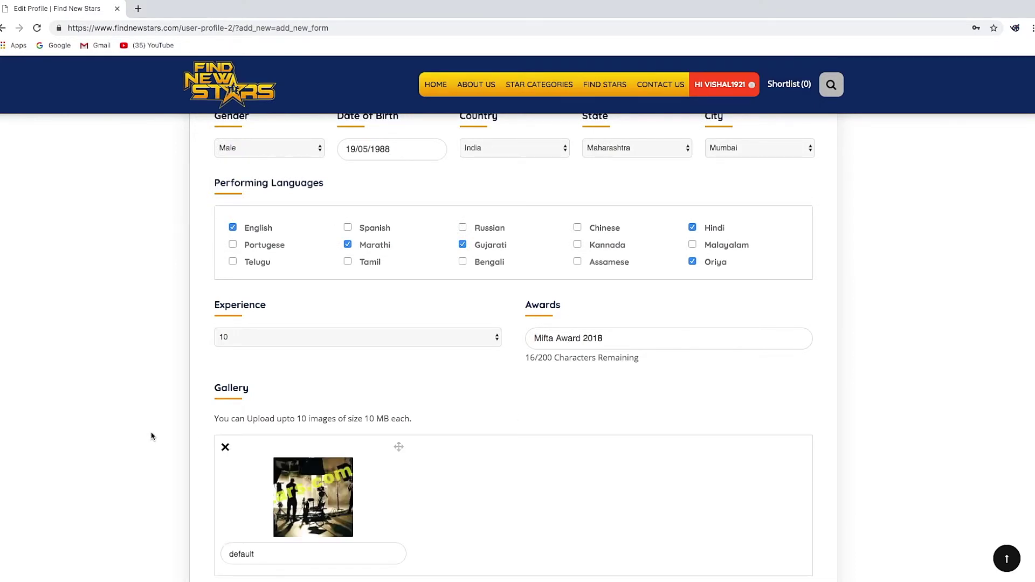
pyautogui.scroll(-3, 152, 436)
pyautogui.scroll(-2, 151, 437)
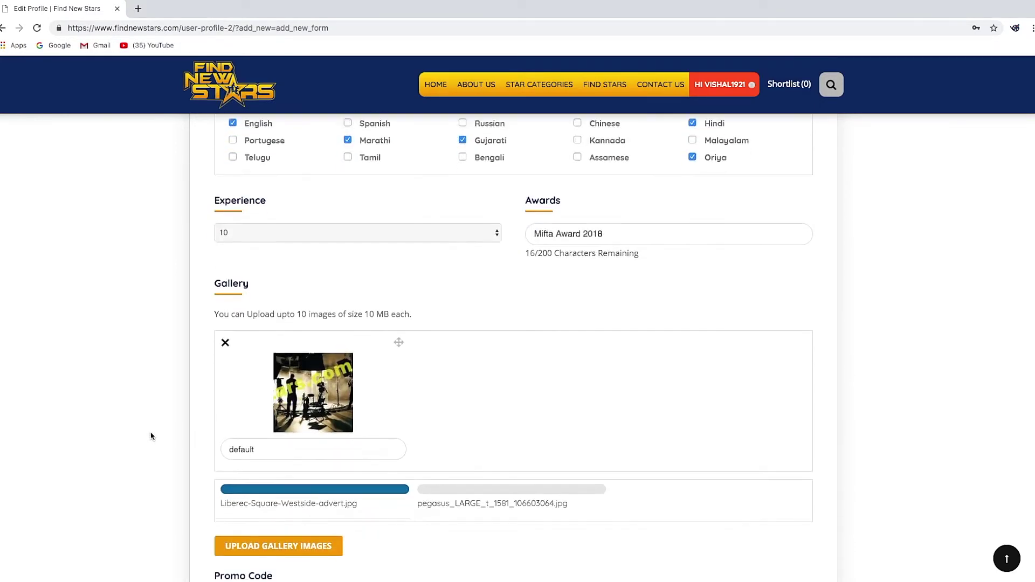
pyautogui.scroll(-1, 151, 438)
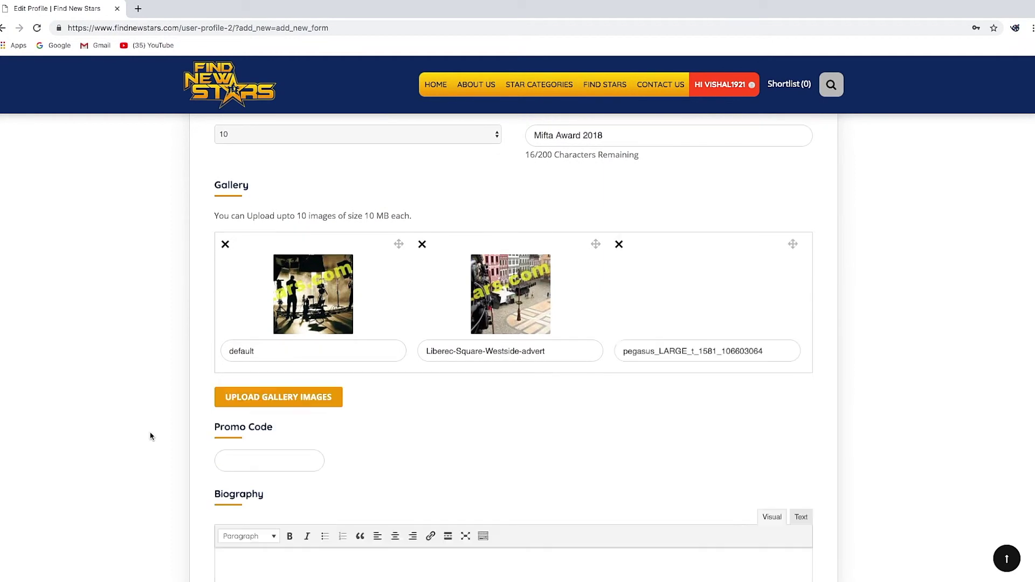
pyautogui.scroll(-1, 151, 437)
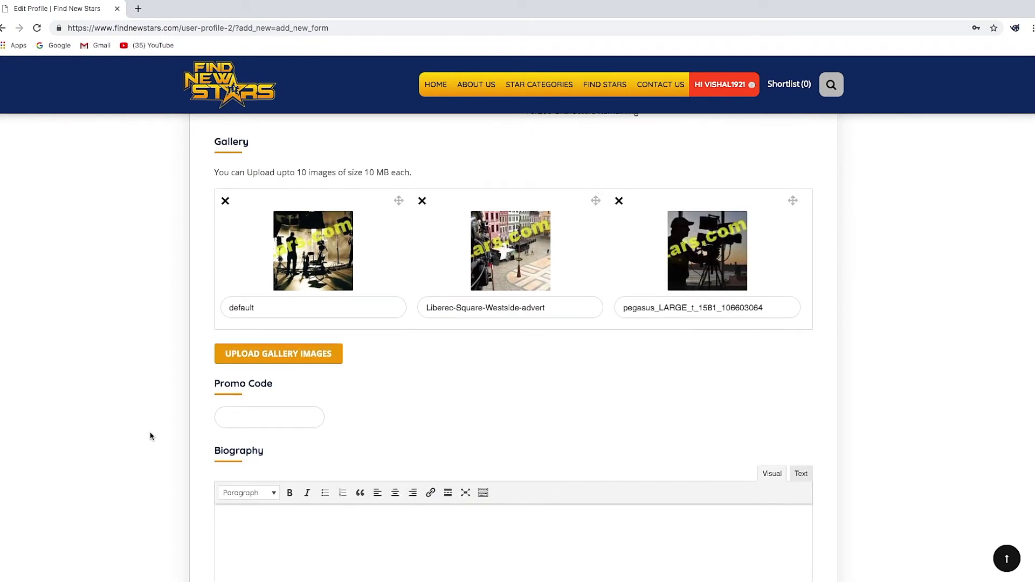
pyautogui.scroll(-5, 151, 436)
# Step: End the biography with a period, then fill in contact number, alternate number, contact email and alternate email
pyautogui.click(264, 319)
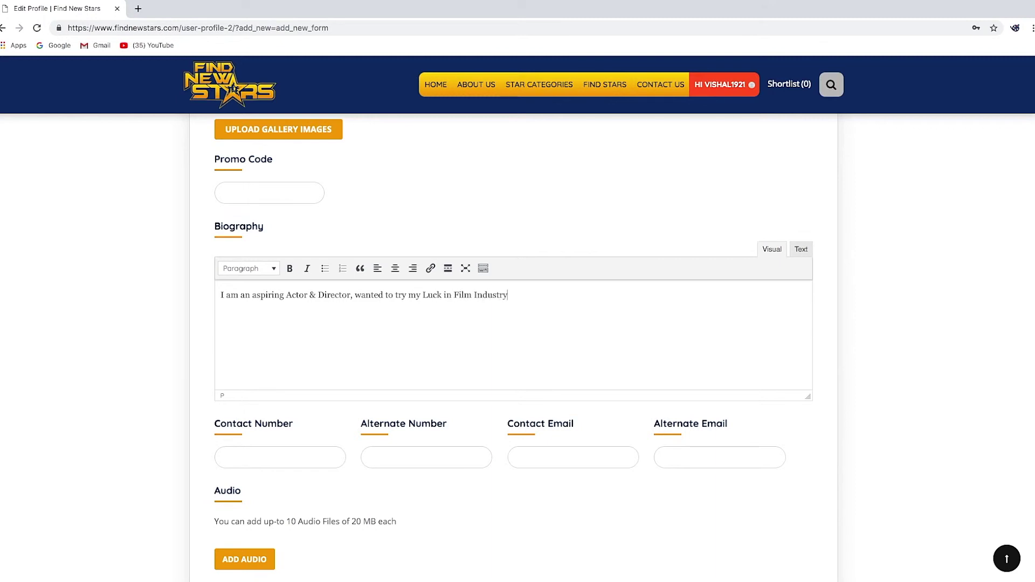
pyautogui.write('.')
pyautogui.scroll(-3, 261, 303)
pyautogui.click(255, 317)
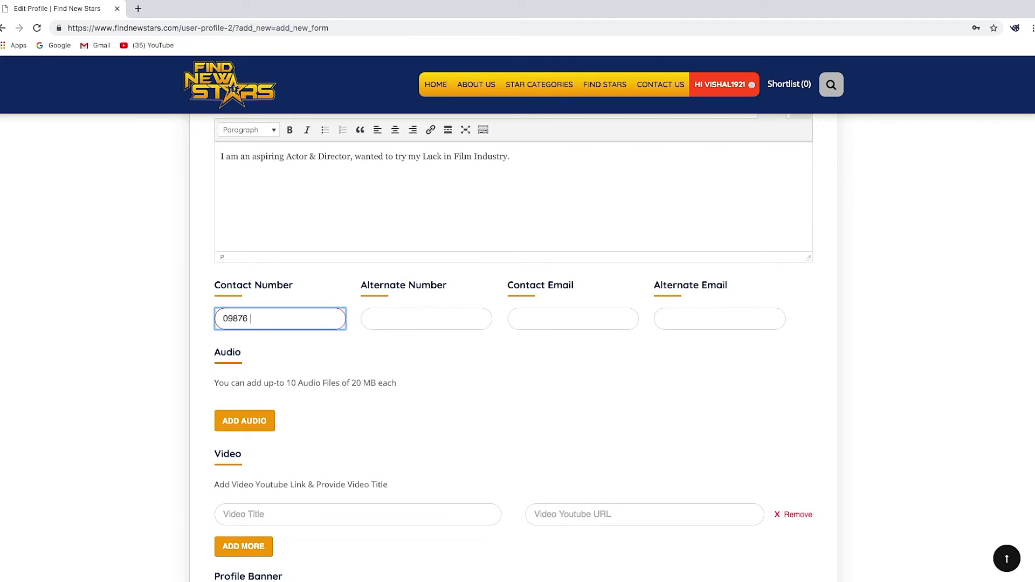
pyautogui.press('Tab')
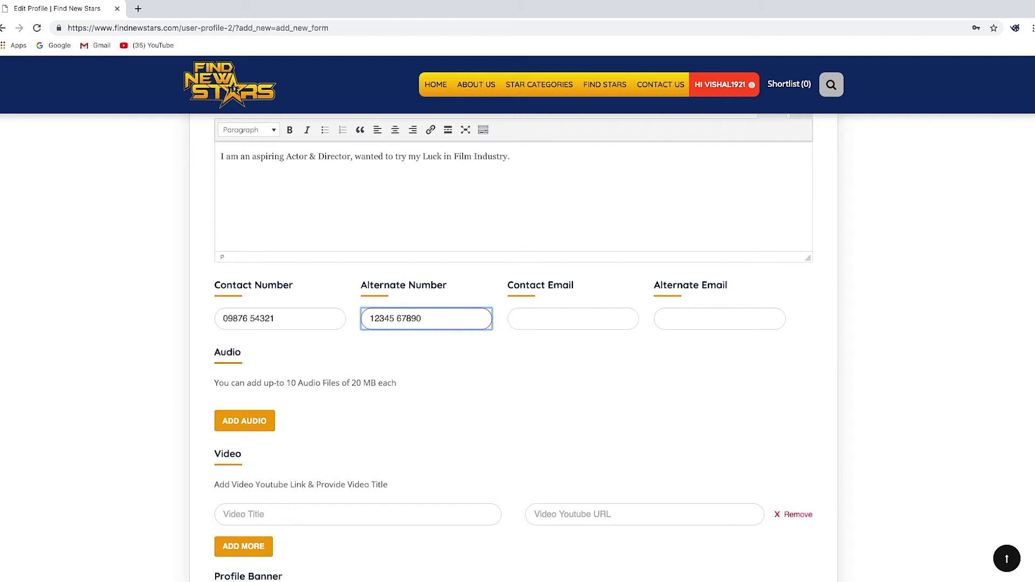
pyautogui.press('Tab')
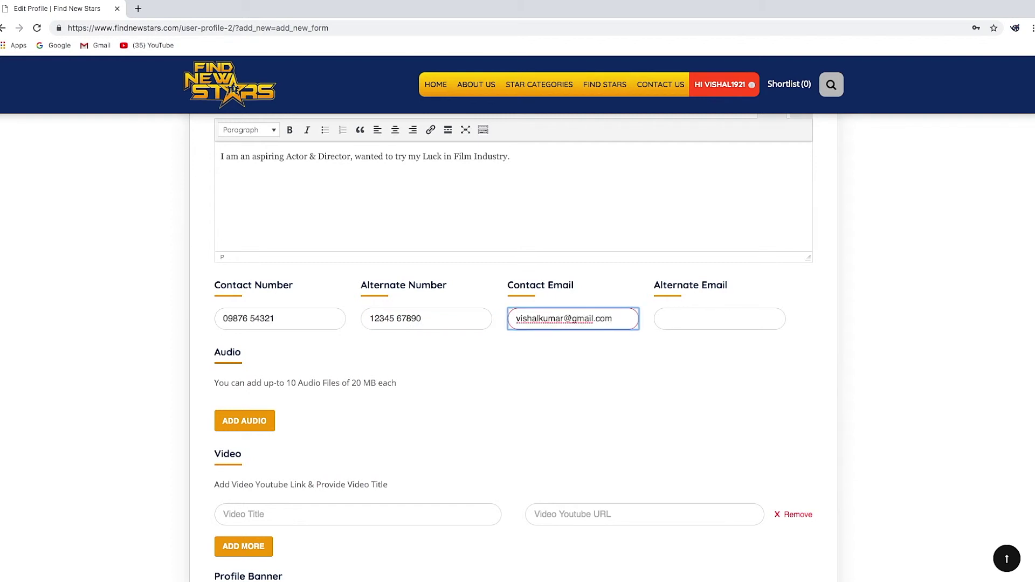
pyautogui.press('Tab')
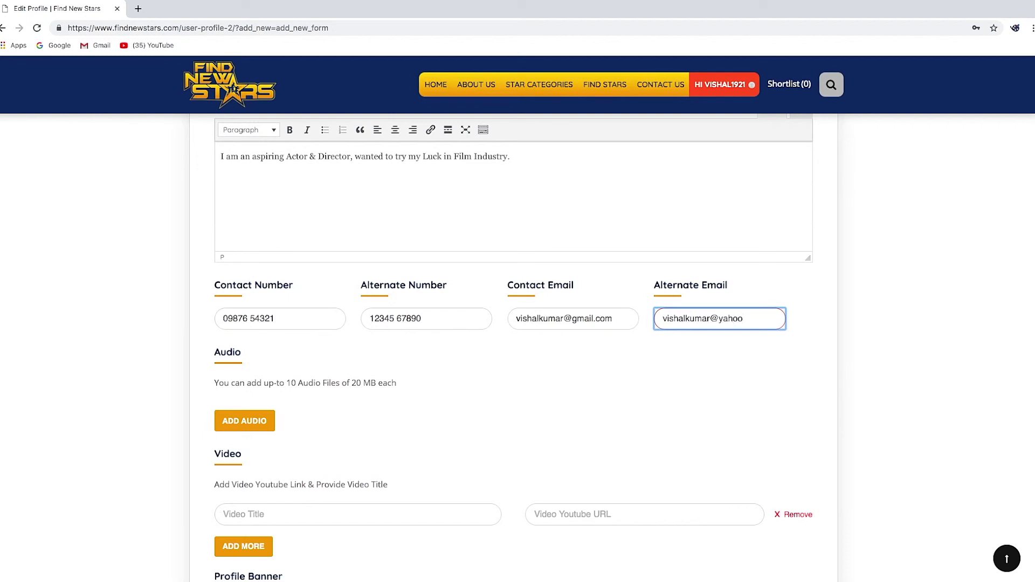
pyautogui.scroll(-1, 268, 282)
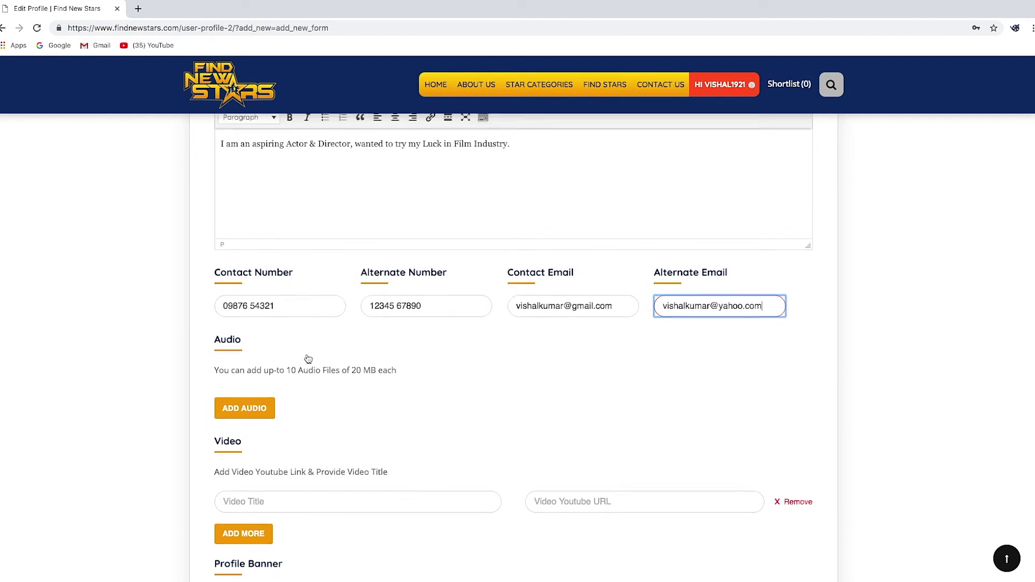
pyautogui.scroll(-4, 268, 282)
# Step: Upload bensound-inspire.mp3 as the profile audio track
pyautogui.click(244, 271)
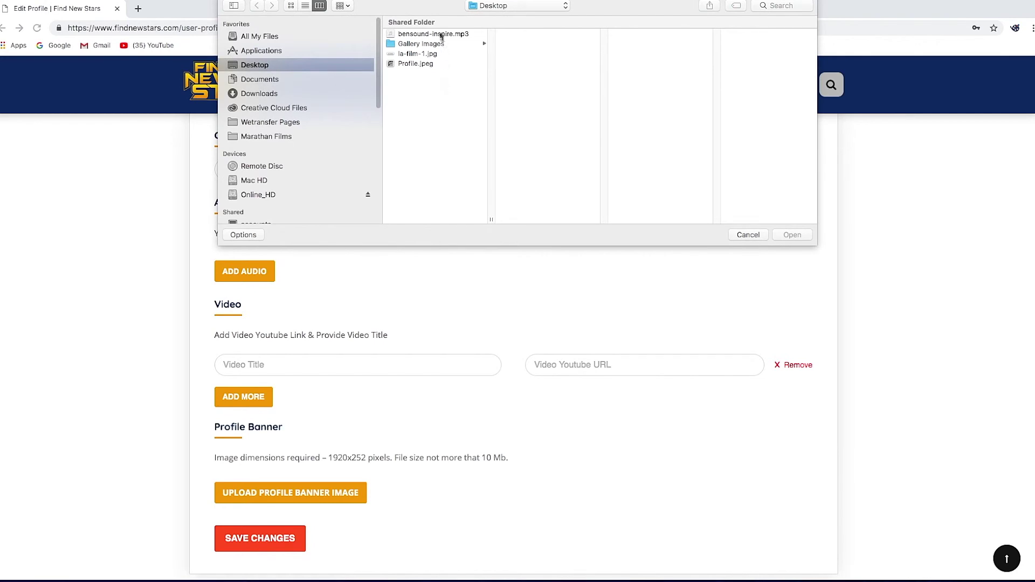
pyautogui.click(433, 34)
pyautogui.click(792, 234)
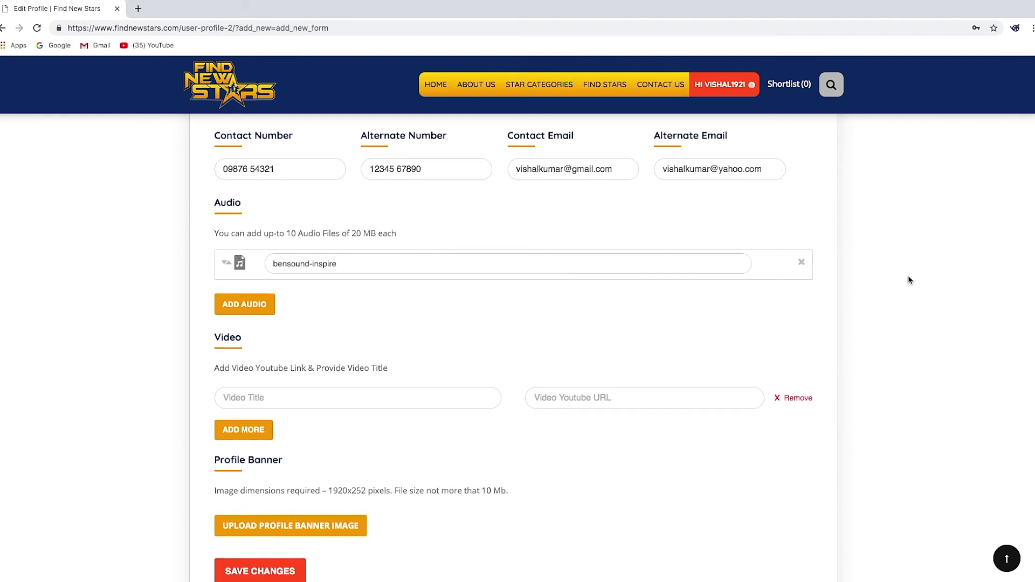
pyautogui.scroll(-1, 446, 351)
pyautogui.scroll(-1, 190, 361)
# Step: Add the video titled My Showreel with its pasted YouTube link
pyautogui.click(242, 299)
pyautogui.write('My ')
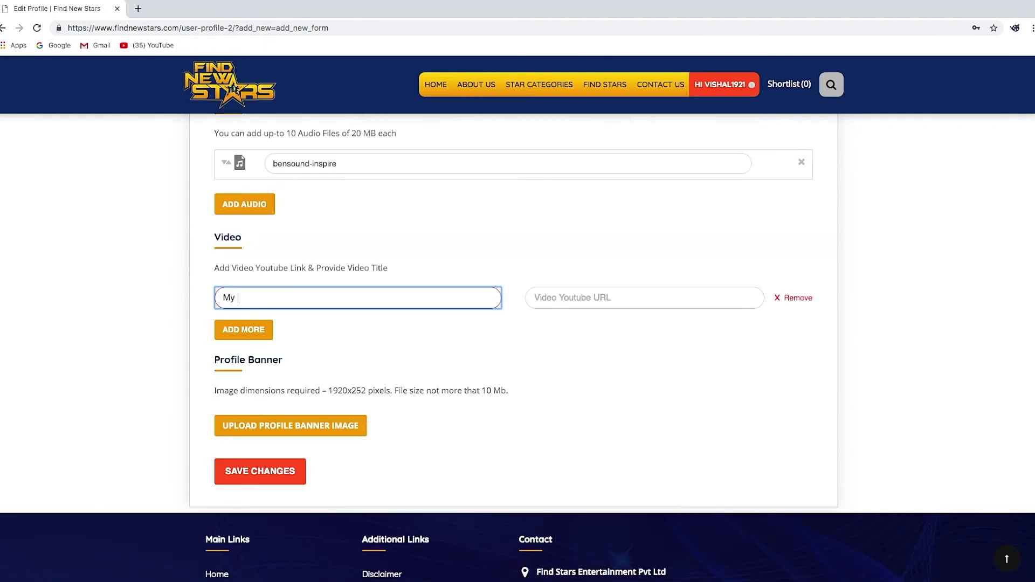
pyautogui.write('Showreel')
pyautogui.press('Tab')
pyautogui.write('https://www.youtube.com/watch?v=N4s5z5BVFFA')
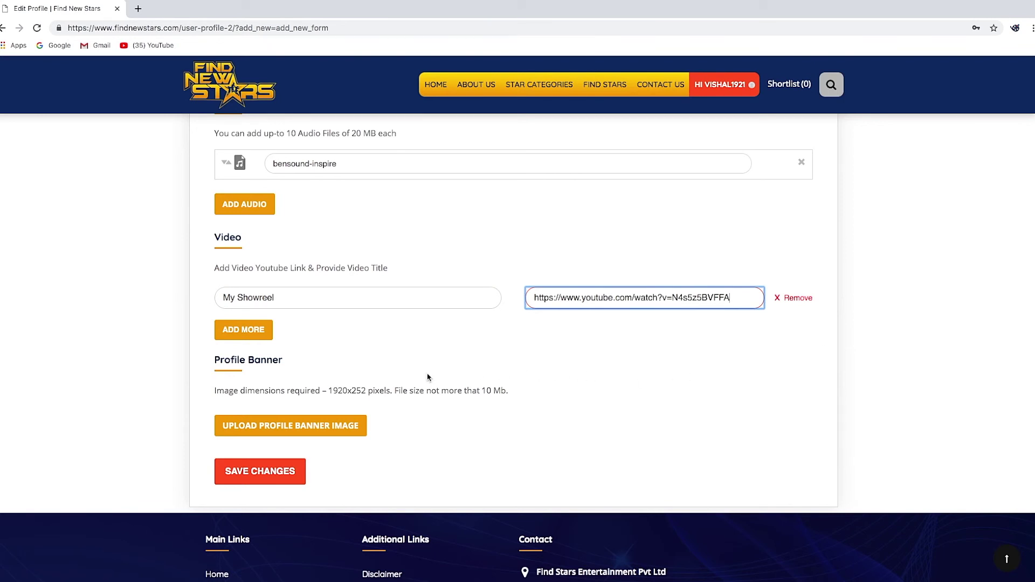
pyautogui.scroll(-3, 287, 430)
pyautogui.click(333, 272)
# Step: Upload la-film-1.jpg as the profile banner and save all profile changes
pyautogui.click(425, 57)
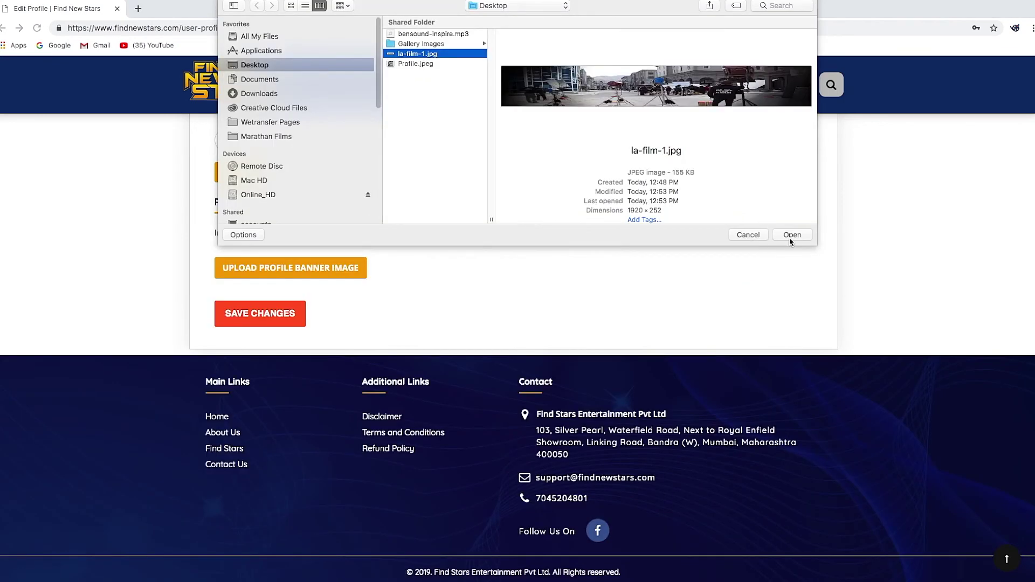
pyautogui.click(790, 238)
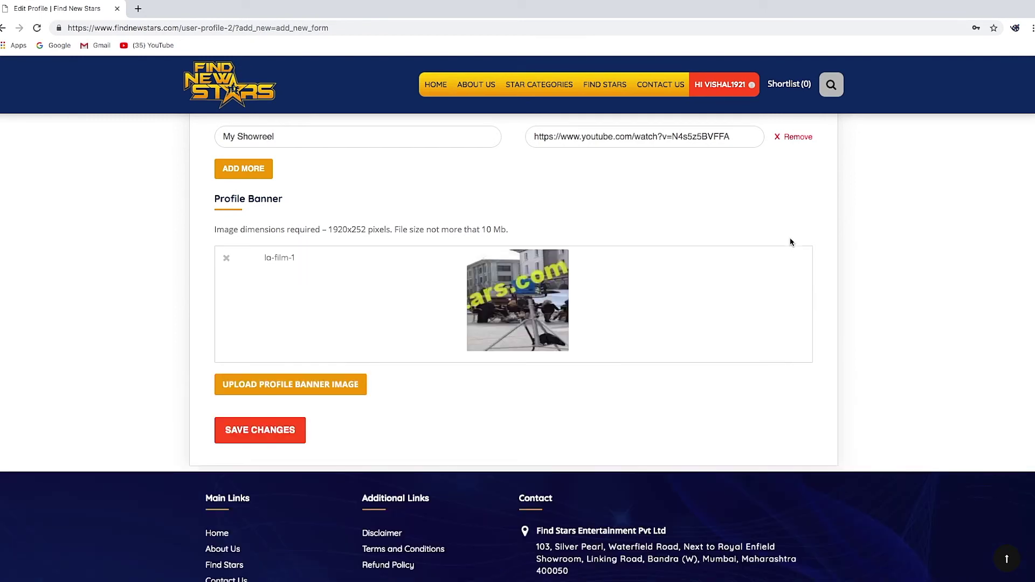
pyautogui.click(295, 439)
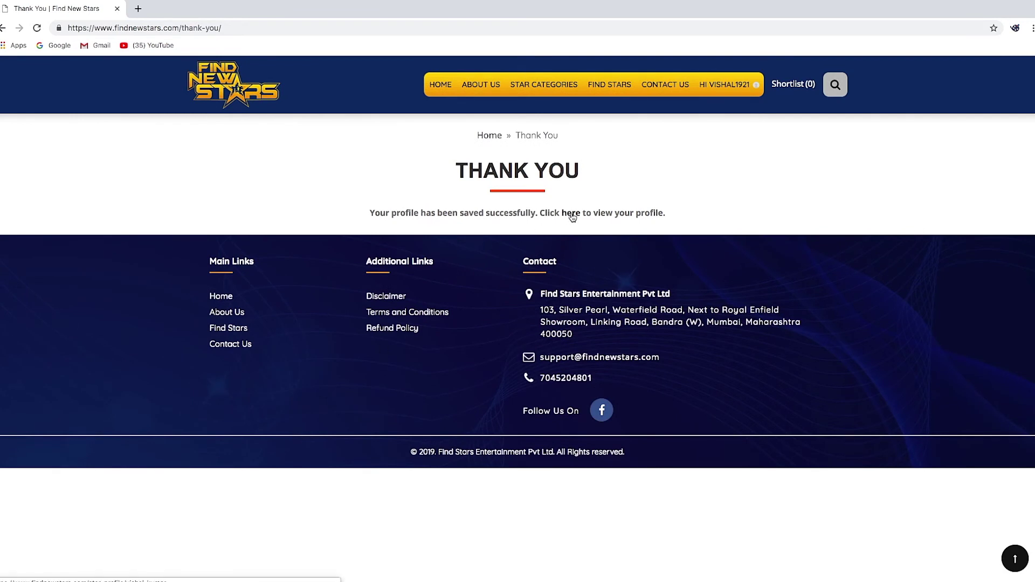
pyautogui.click(571, 215)
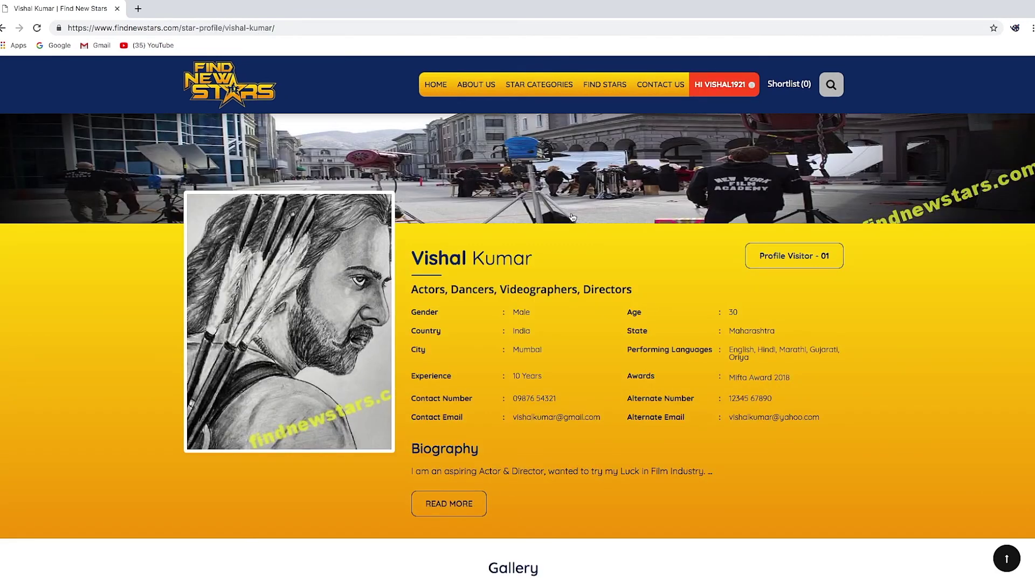
pyautogui.scroll(-3, 907, 415)
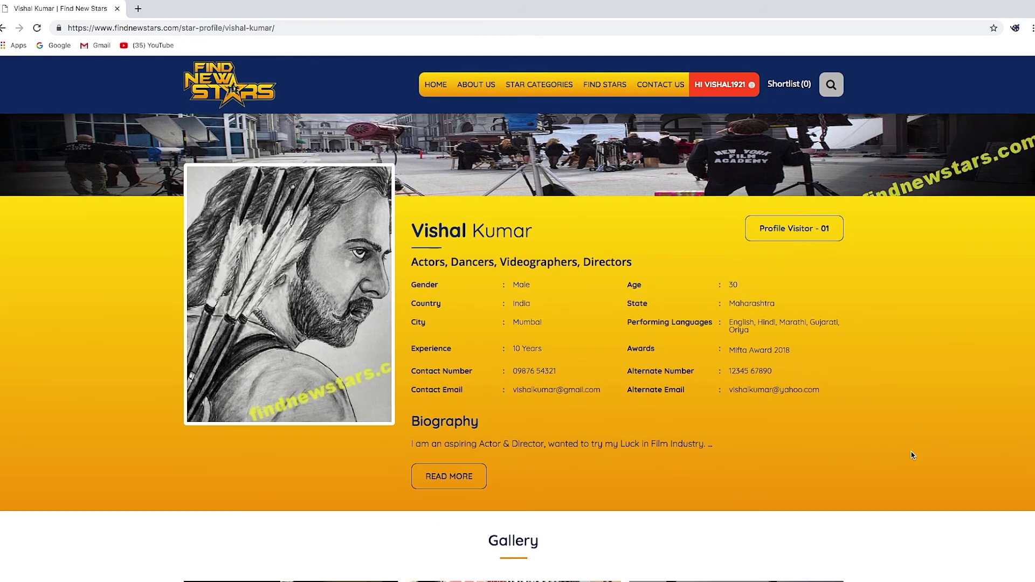
pyautogui.scroll(-1, 912, 455)
pyautogui.scroll(-1, 912, 455)
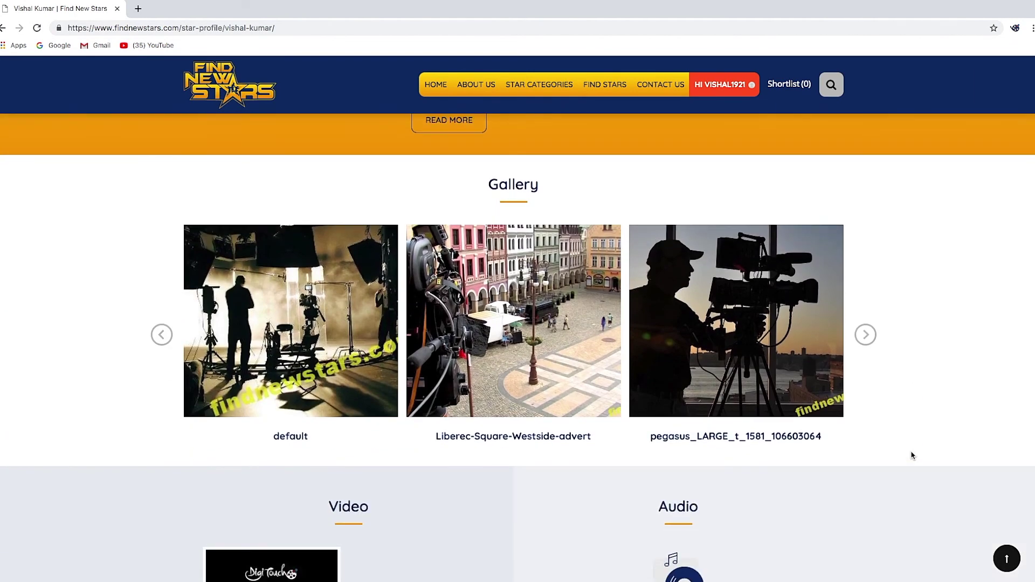
pyautogui.scroll(-1, 912, 456)
pyautogui.scroll(-2, 912, 456)
pyautogui.scroll(-1, 912, 456)
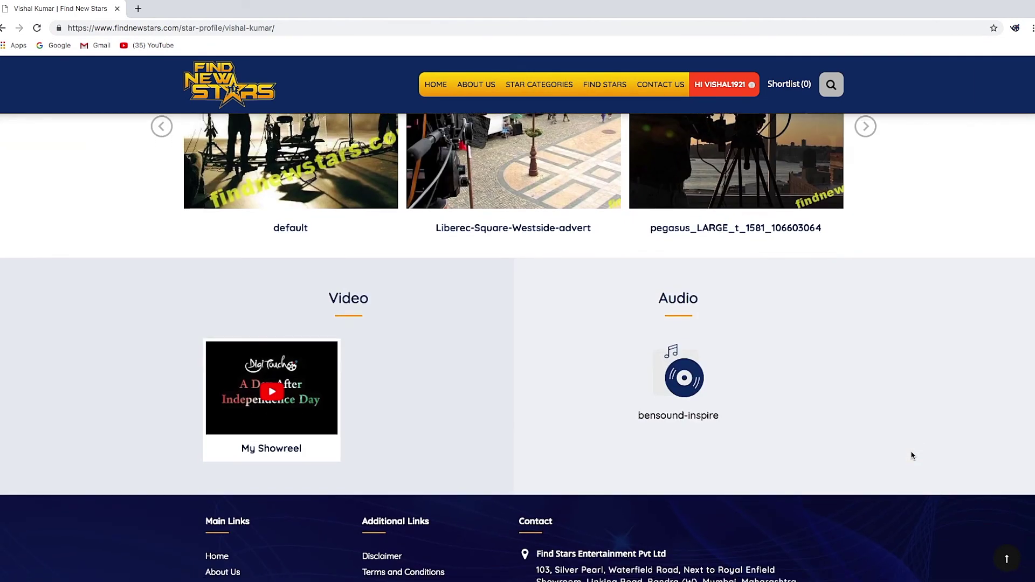